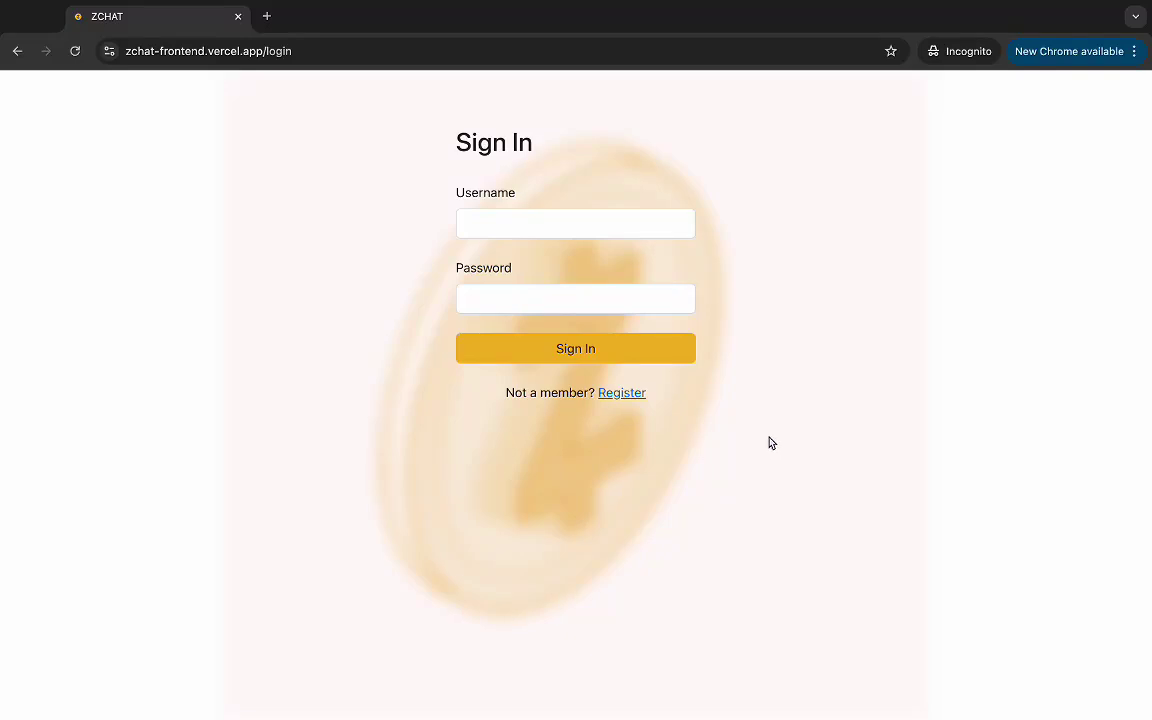
Step: Sign in to ZChat with the account's username and password to reach the Messages list
left_click(623, 226)
type("tokyo")
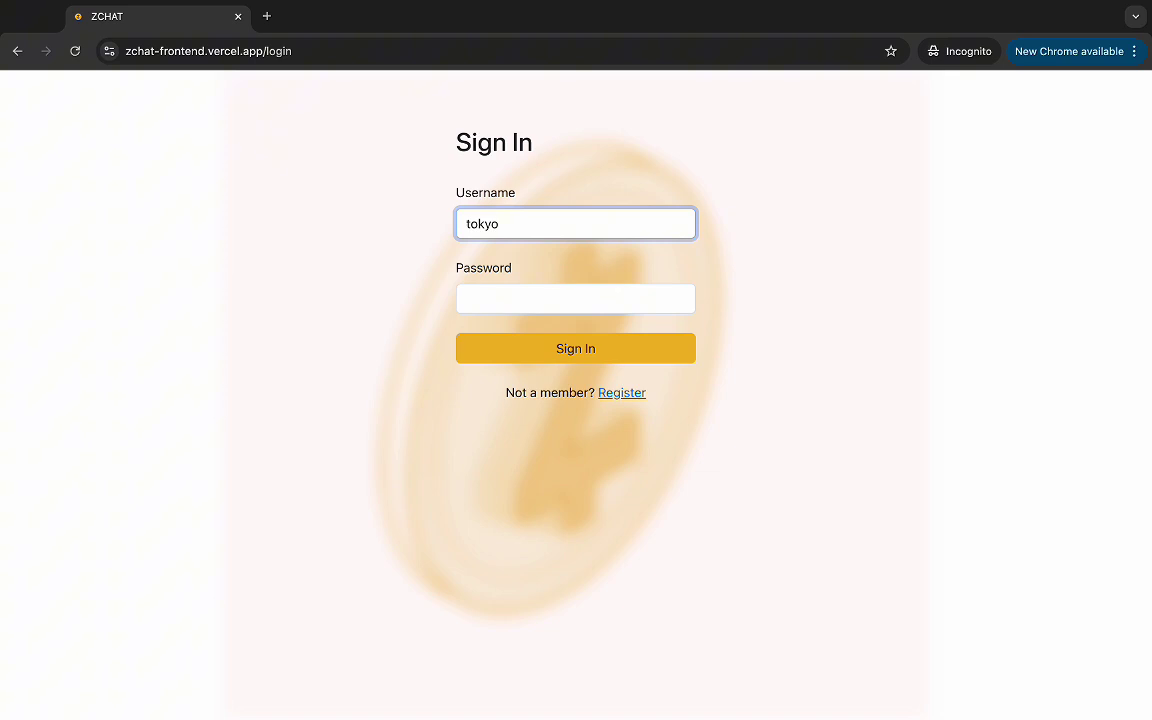
left_click(590, 290)
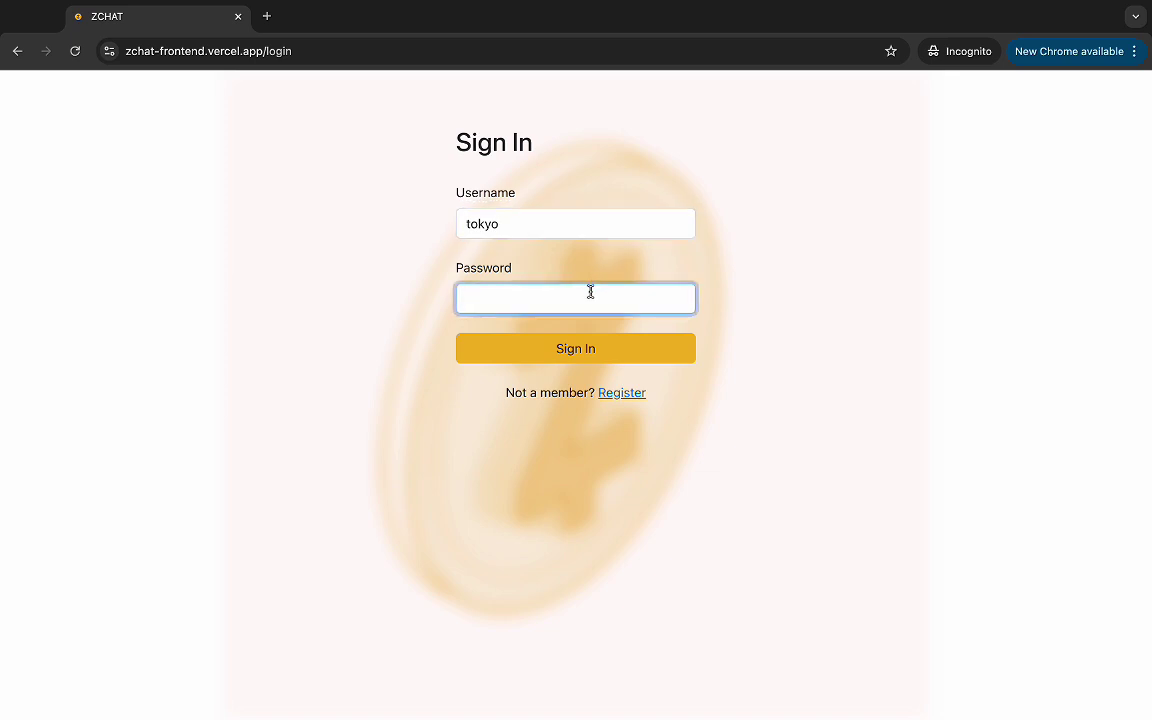
type("t")
left_click(600, 353)
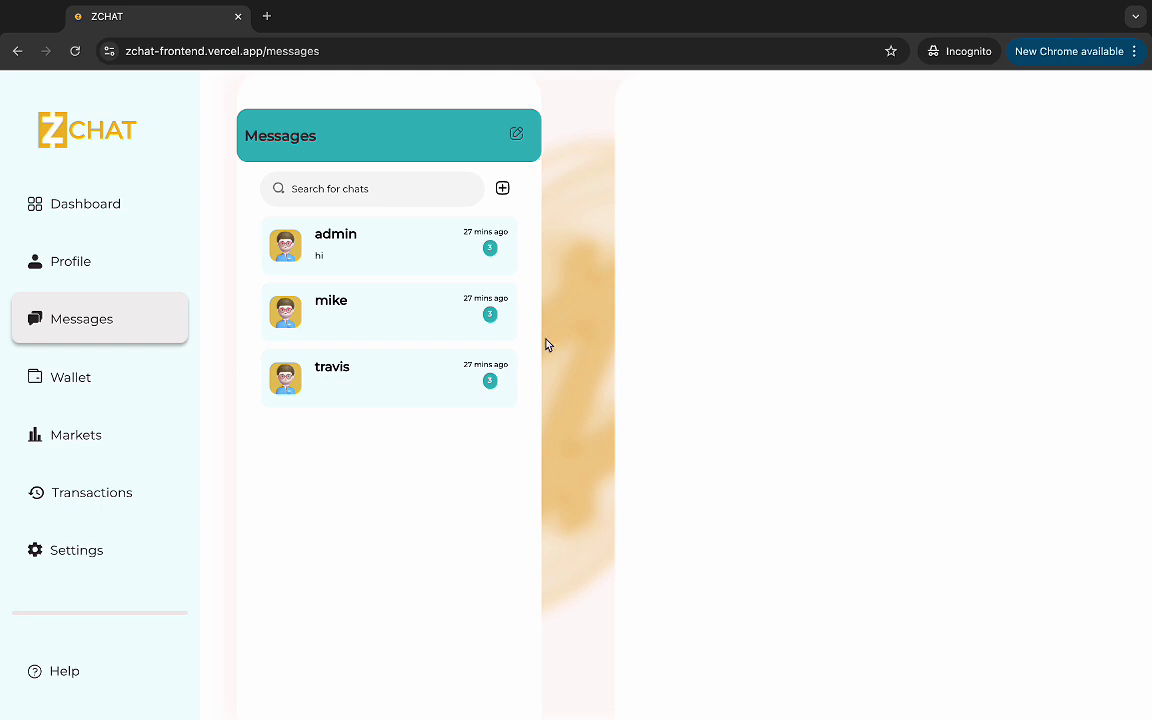
left_click(450, 266)
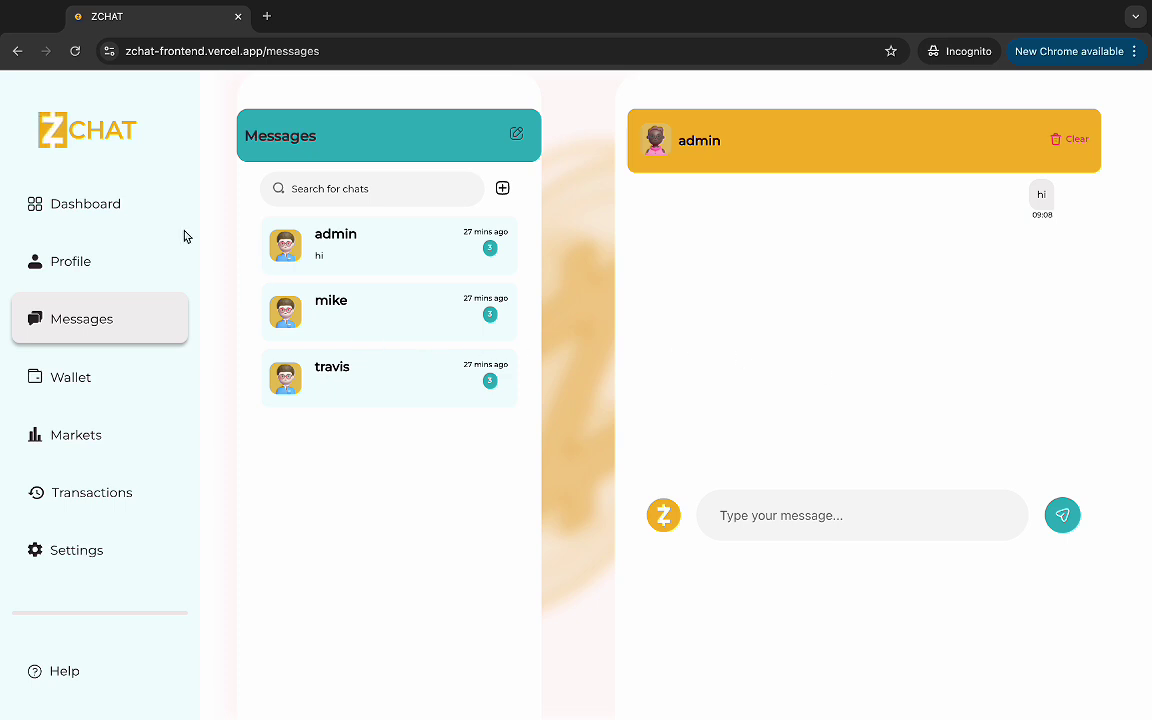
left_click(110, 263)
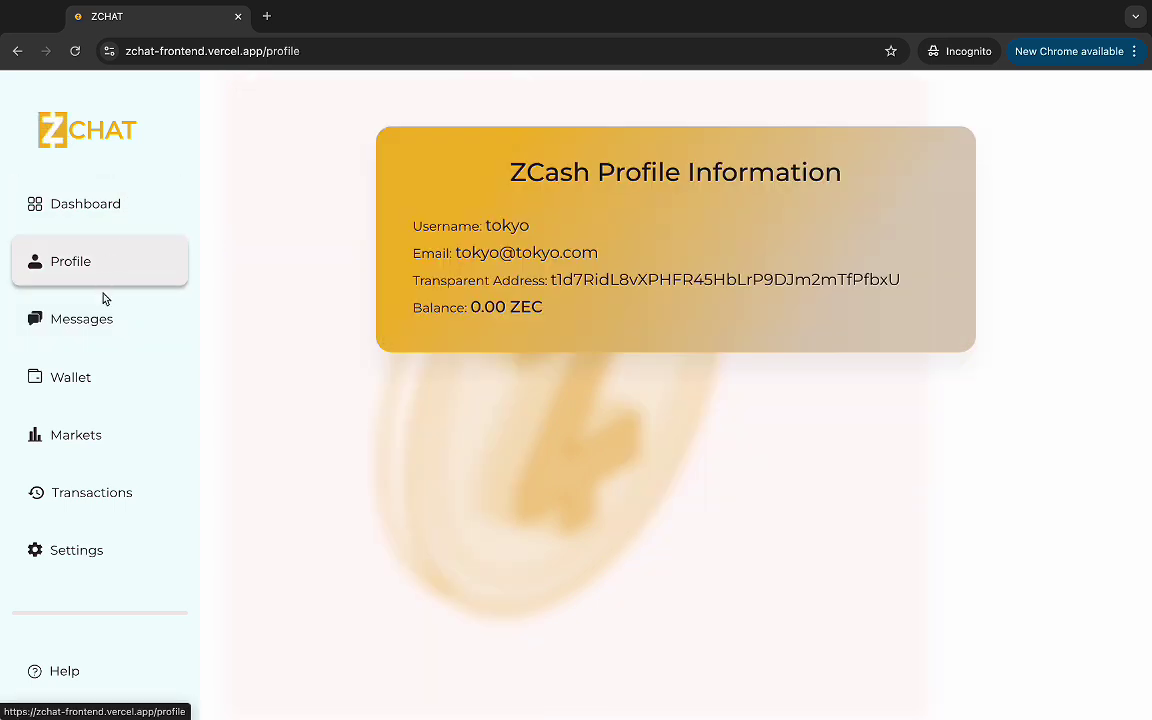
left_click(105, 321)
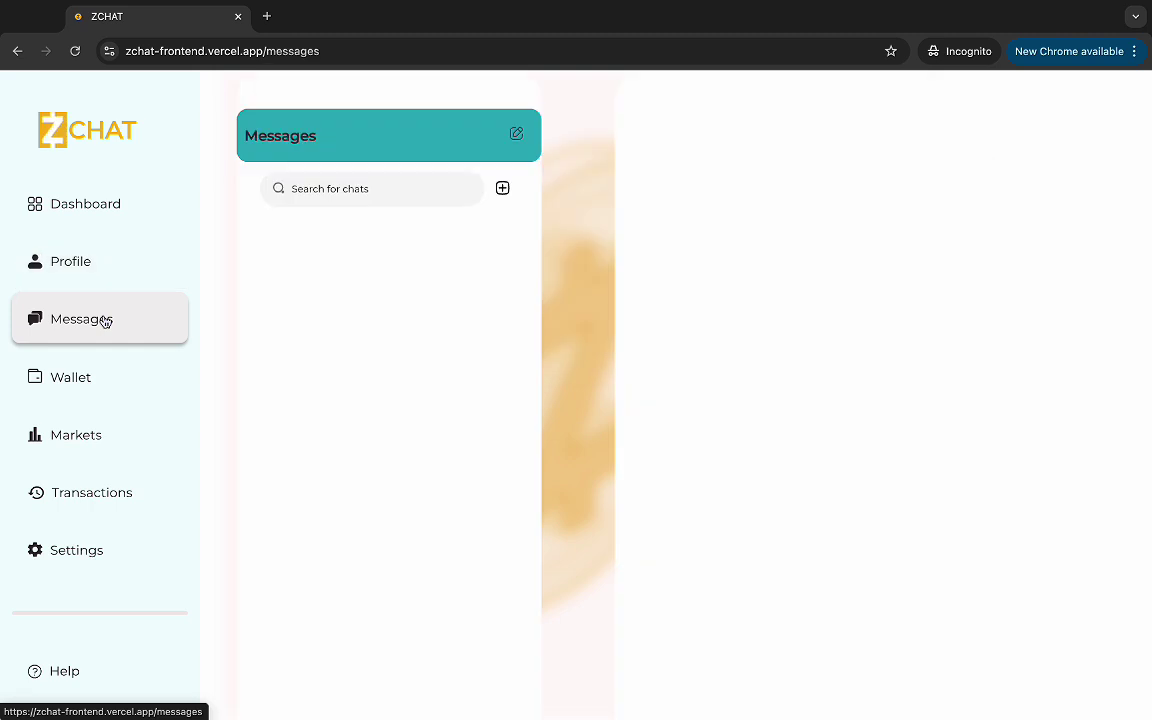
left_click(102, 382)
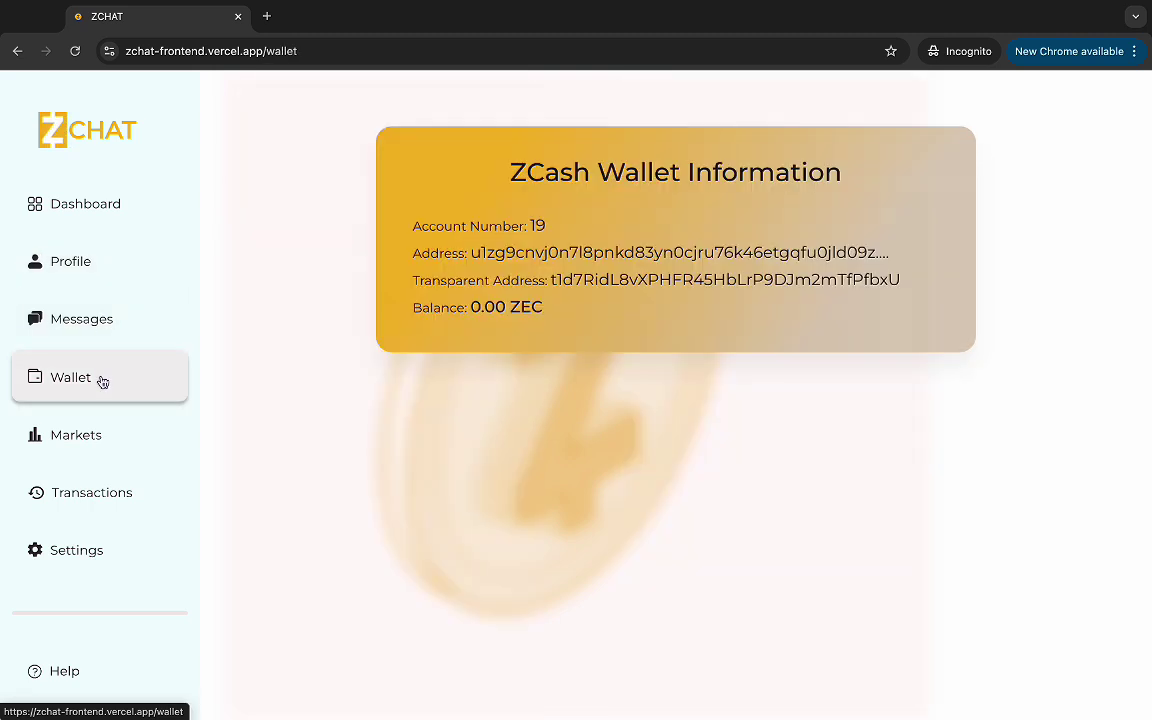
scroll(102, 382, "down", 1)
scroll(102, 382, "up", 1)
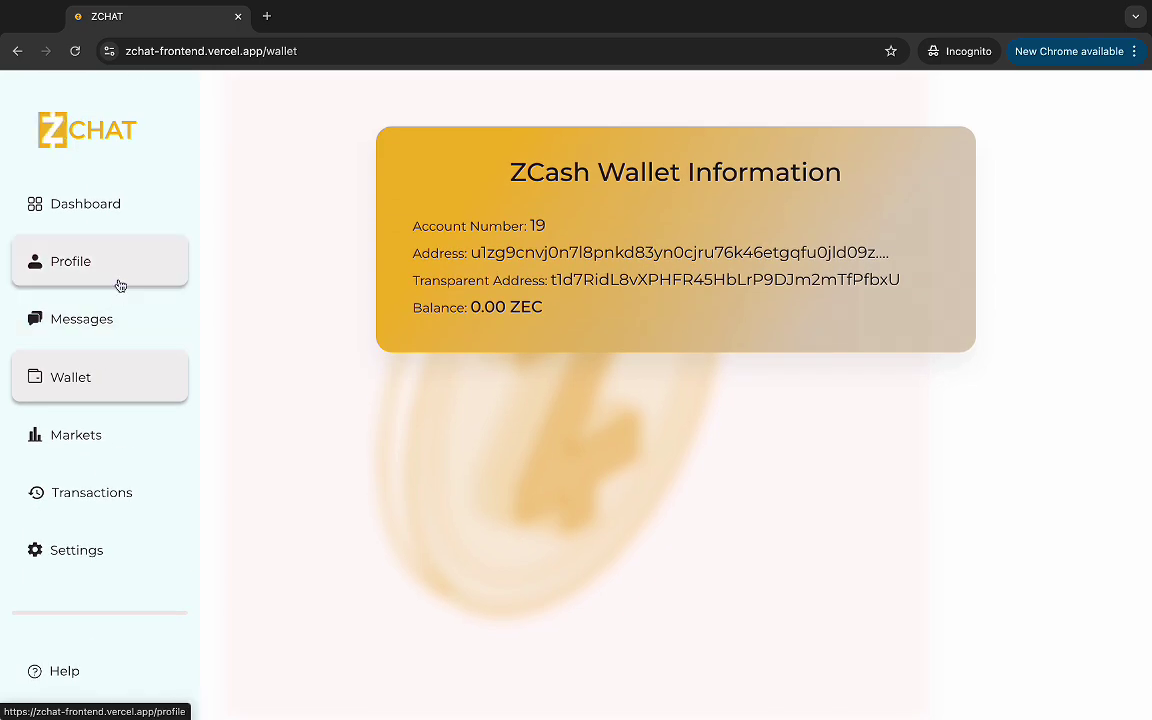
left_click(114, 321)
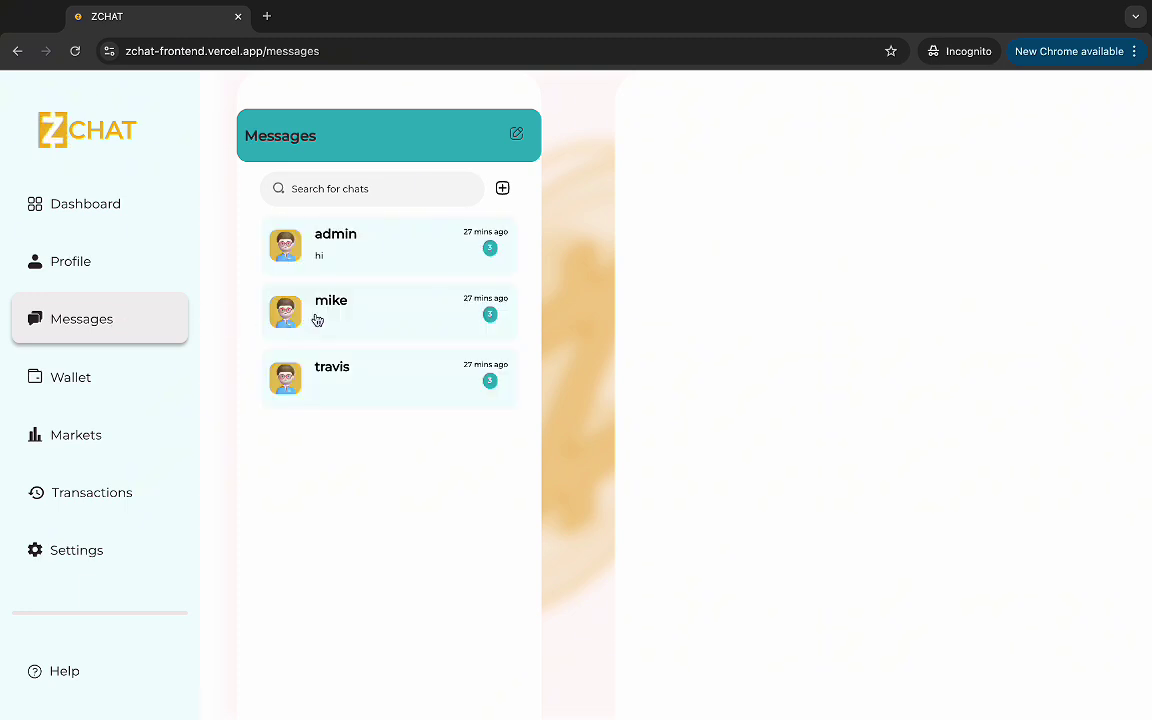
Step: Send admin 'I love zechub, it brings out the best of web3', then switch to the other browser
left_click(451, 257)
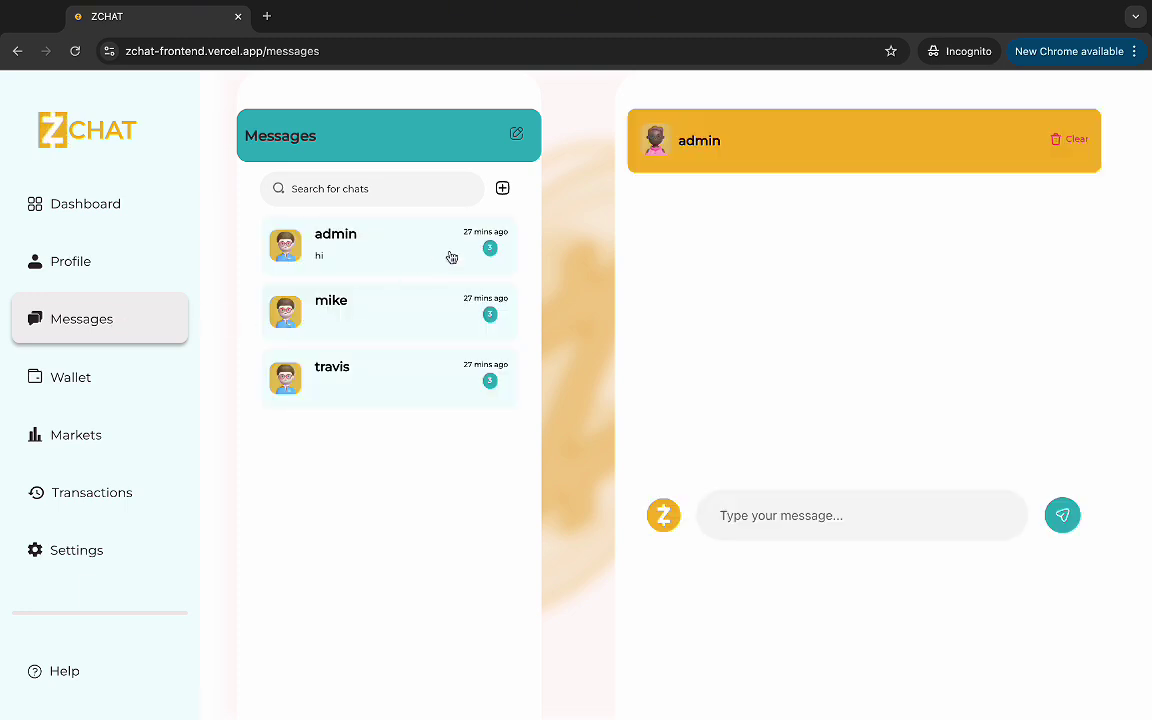
left_click(877, 517)
type("I")
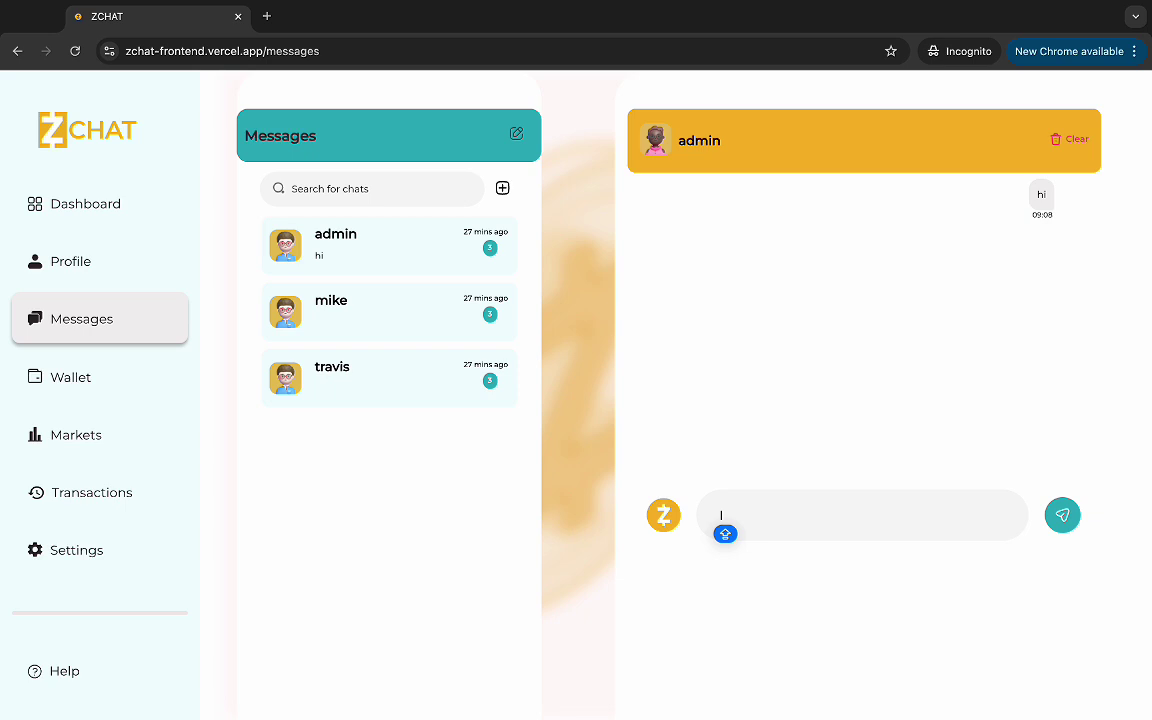
type(" LO")
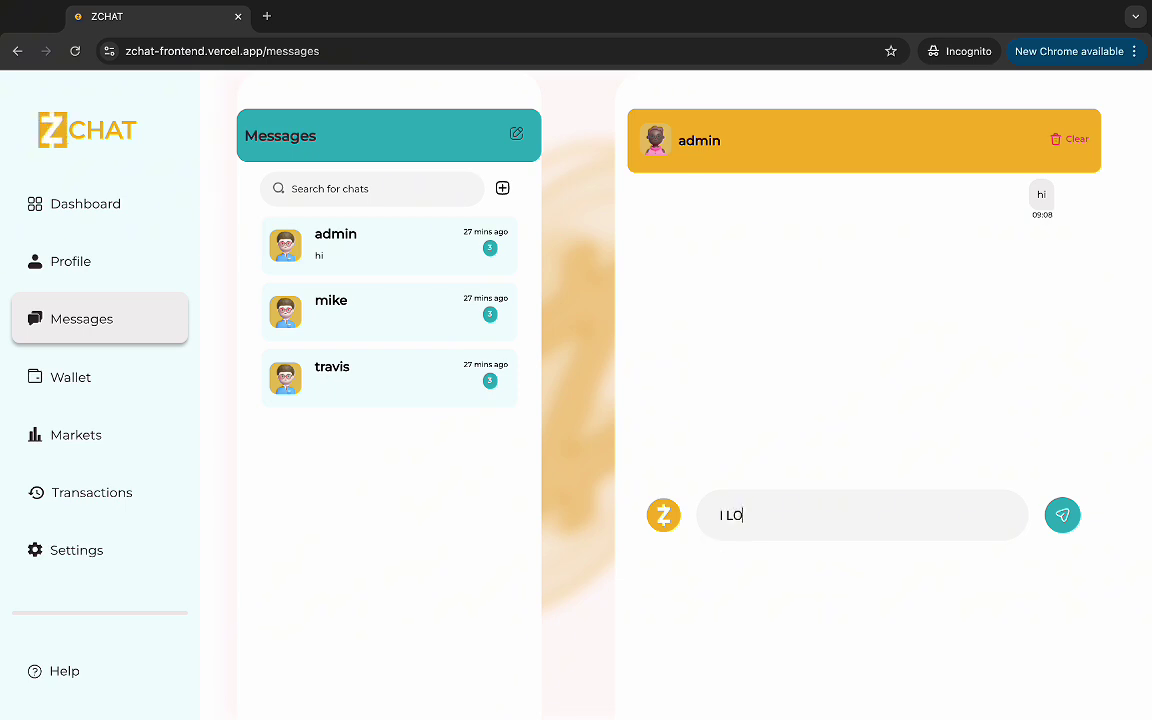
key("BackSpace")
key("BackSpace")
key("Caps_Lock")
type("love zechub, it bri")
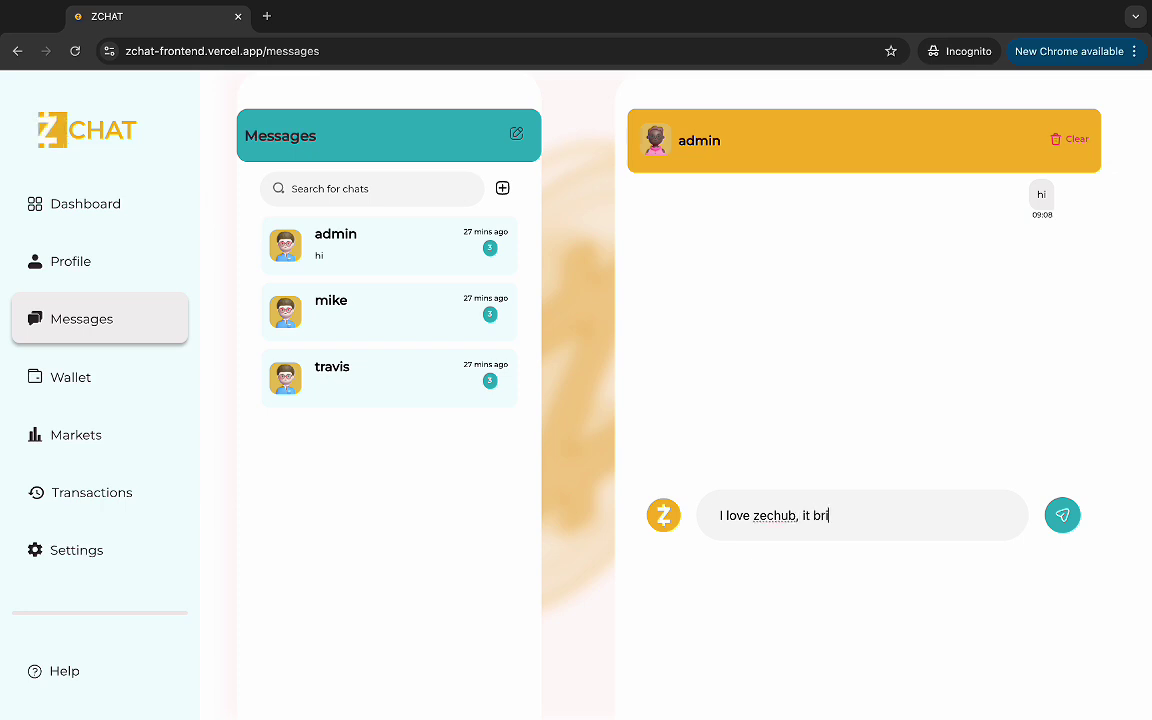
type("ngs out the best of web")
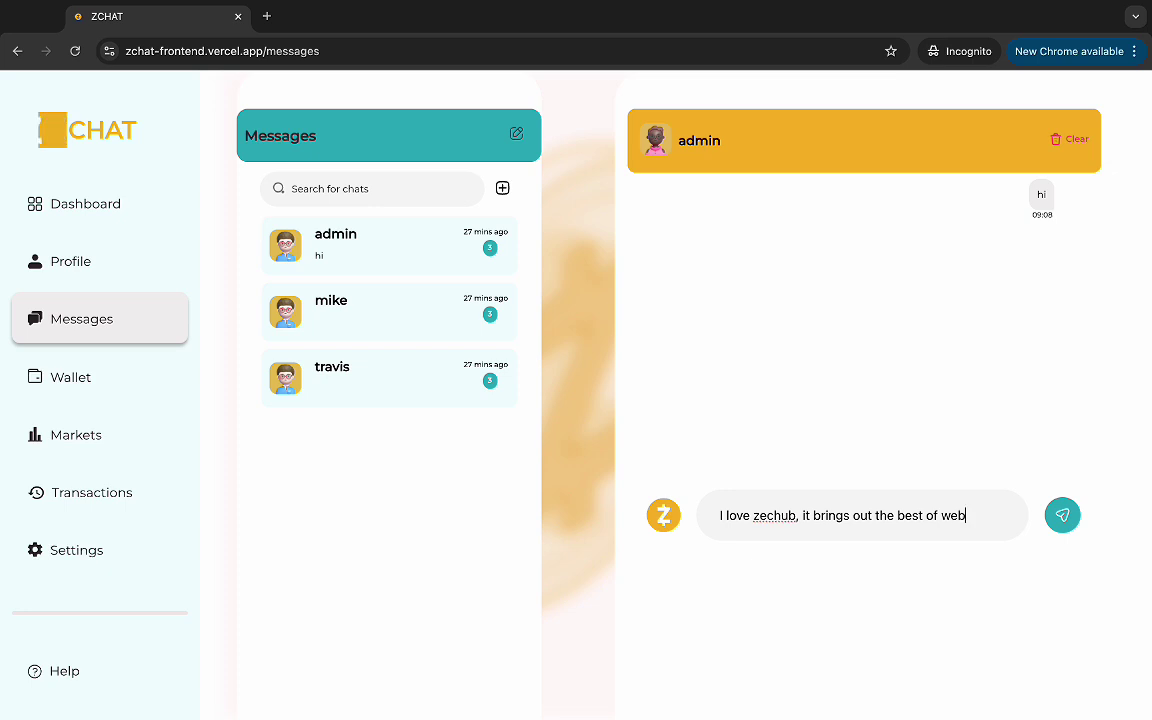
type("3")
left_click(1066, 522)
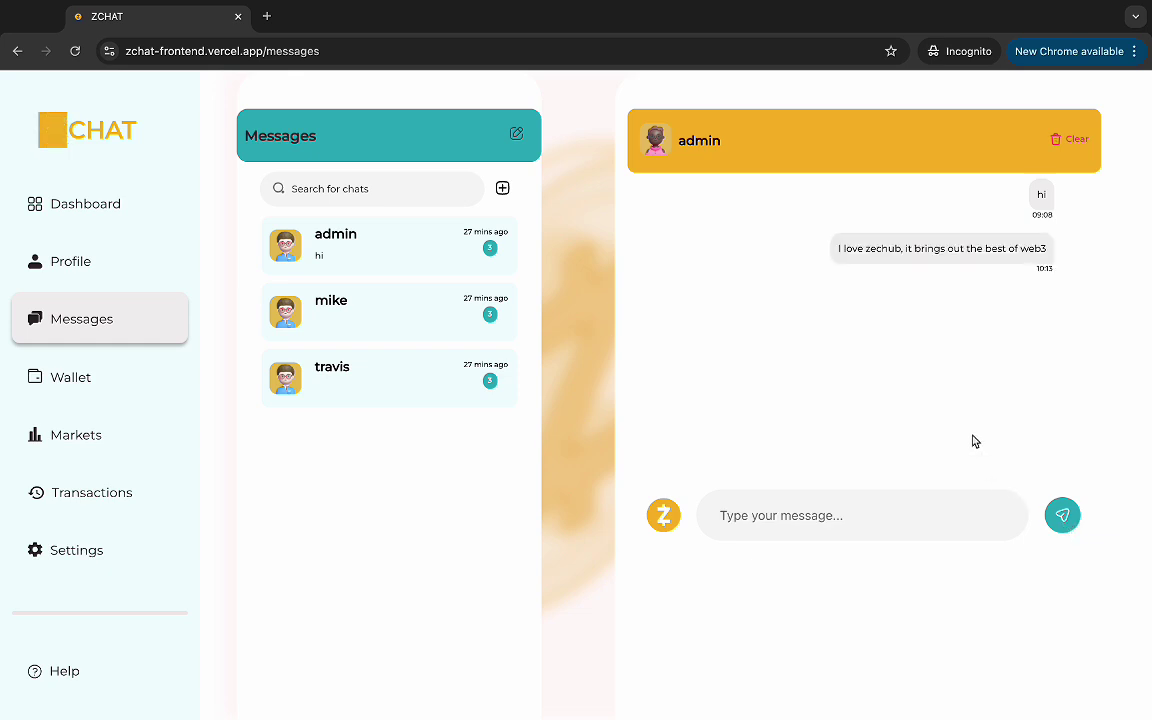
key("ctrl+Right")
Step: Sign in as admin with the saved login and open tokyo's chat showing the zechub message
left_click(578, 220)
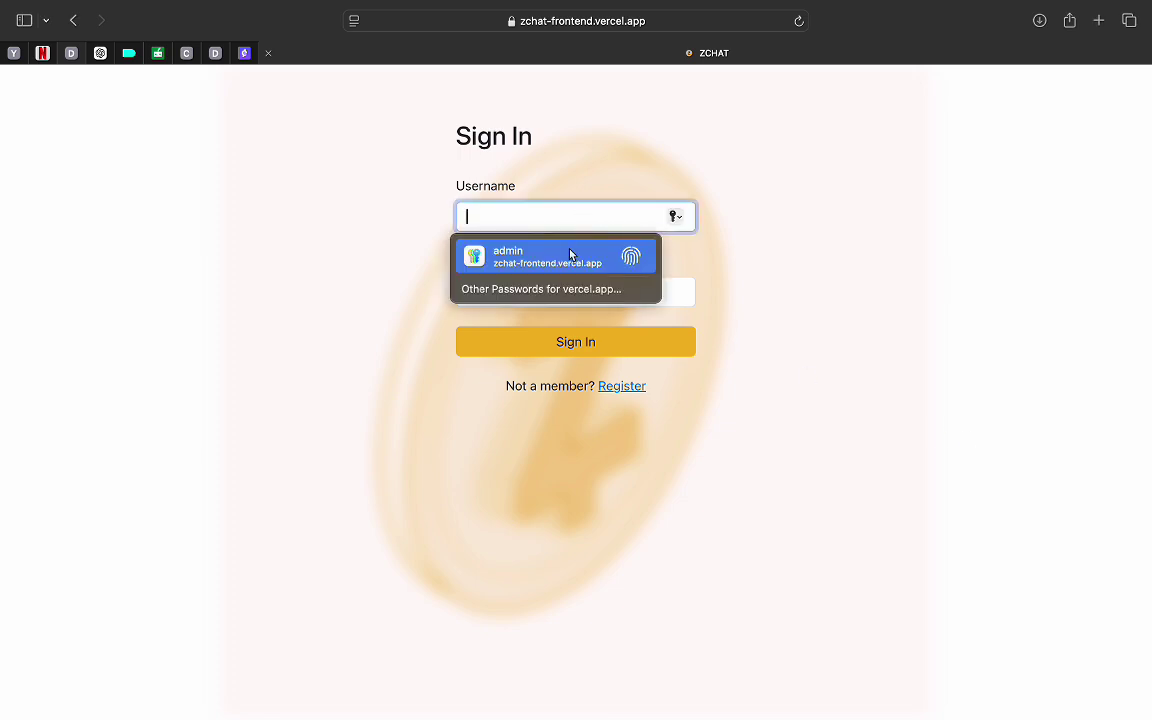
left_click(571, 254)
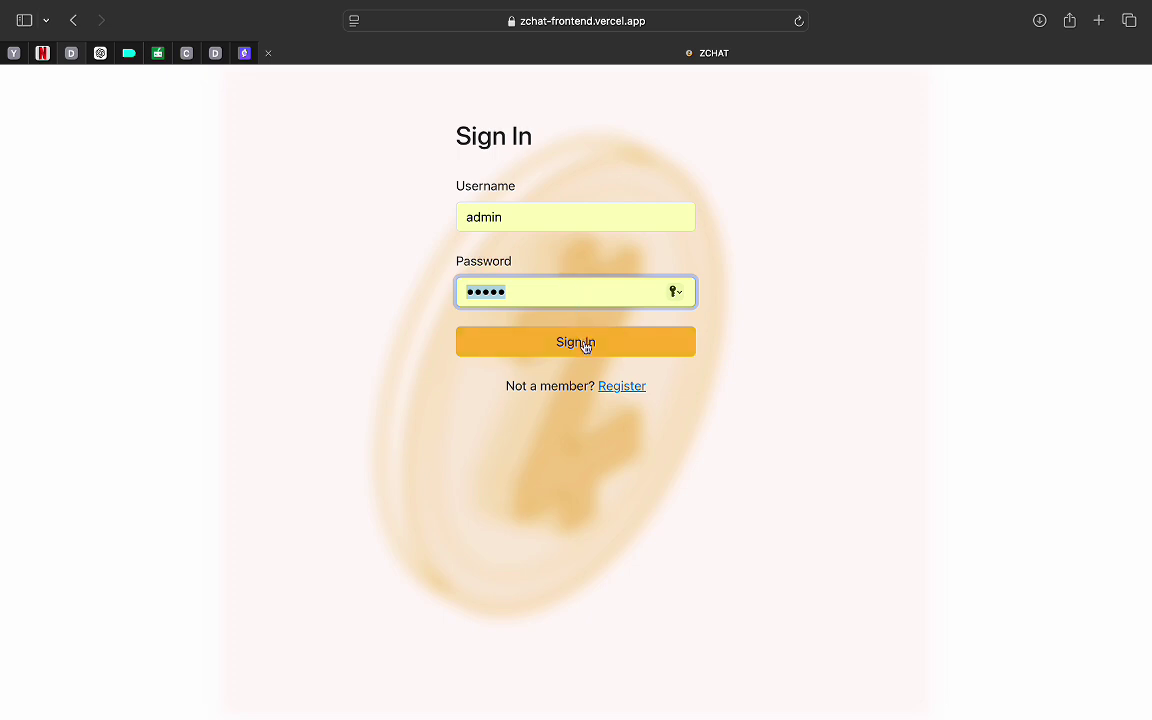
left_click(586, 344)
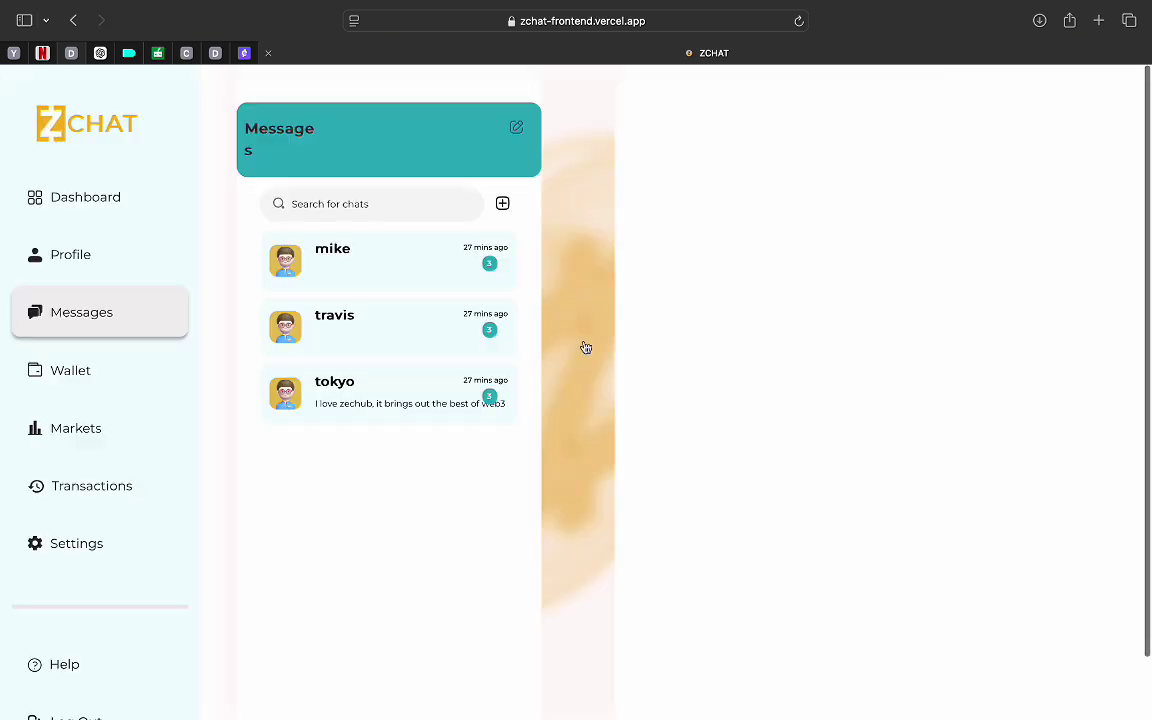
left_click(462, 385)
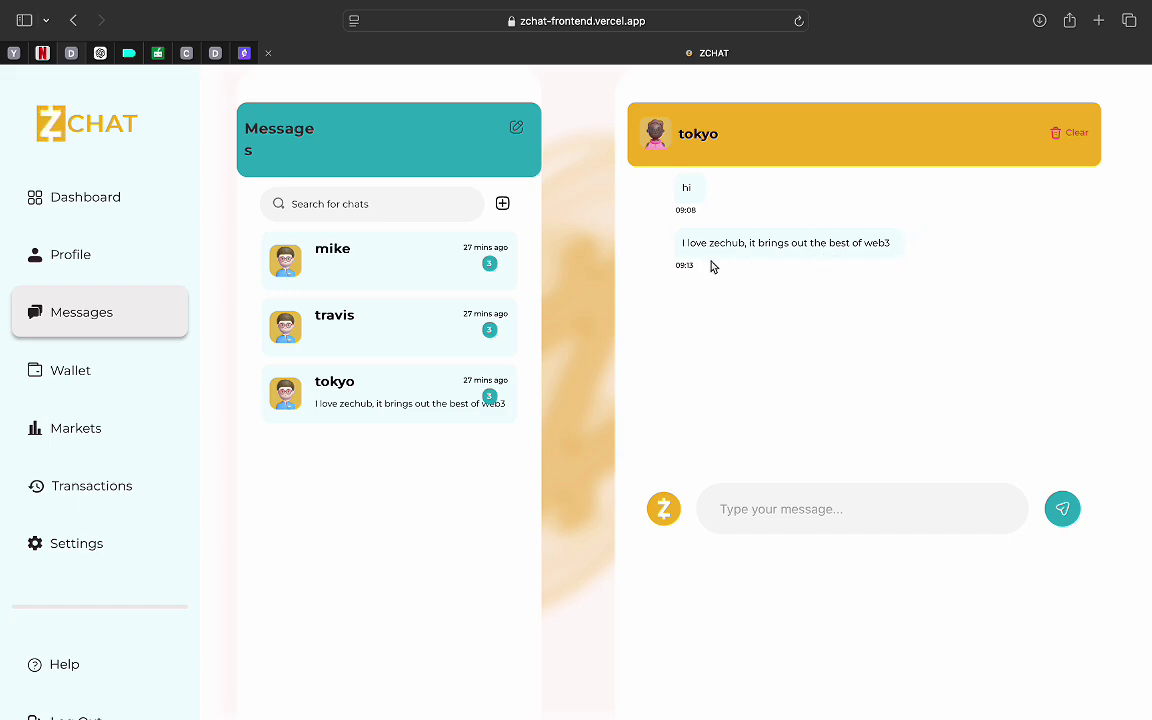
key("ctrl+Left")
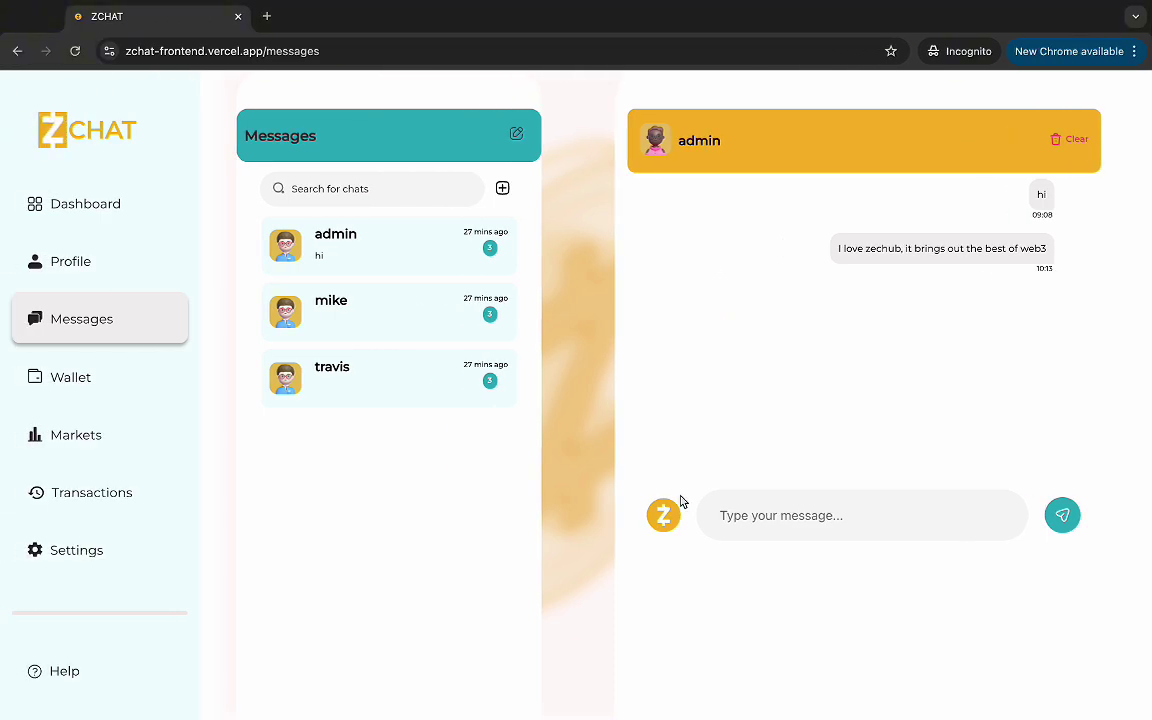
key("ctrl+Right")
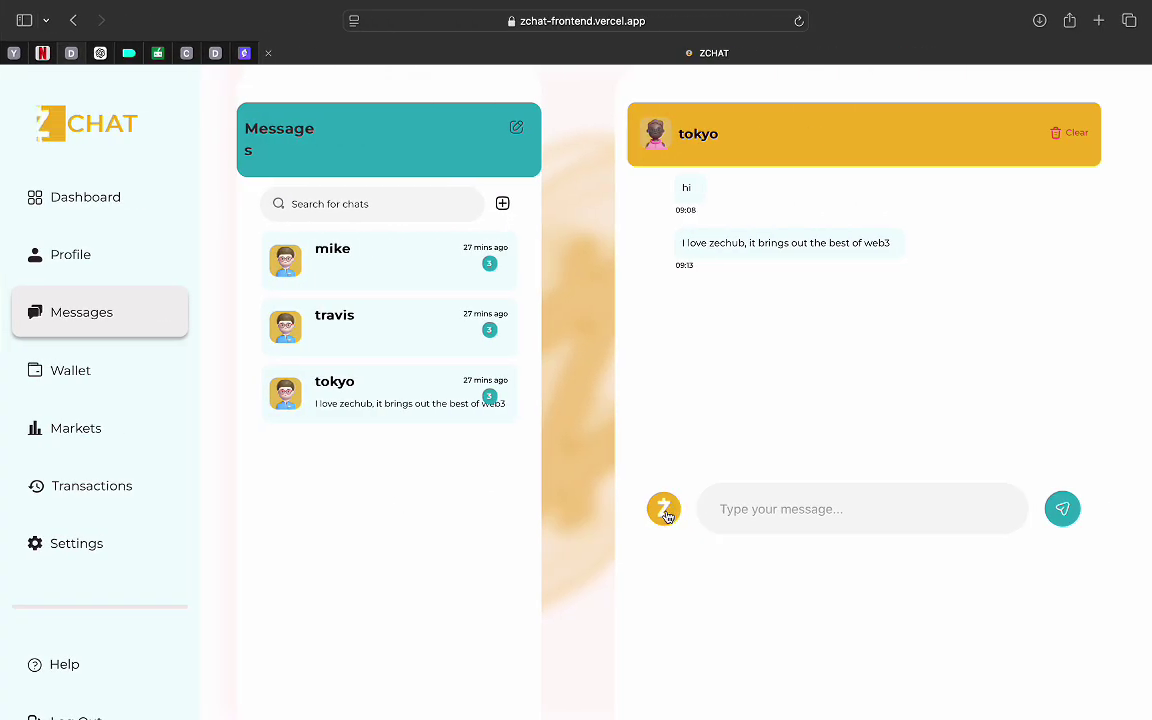
left_click(664, 506)
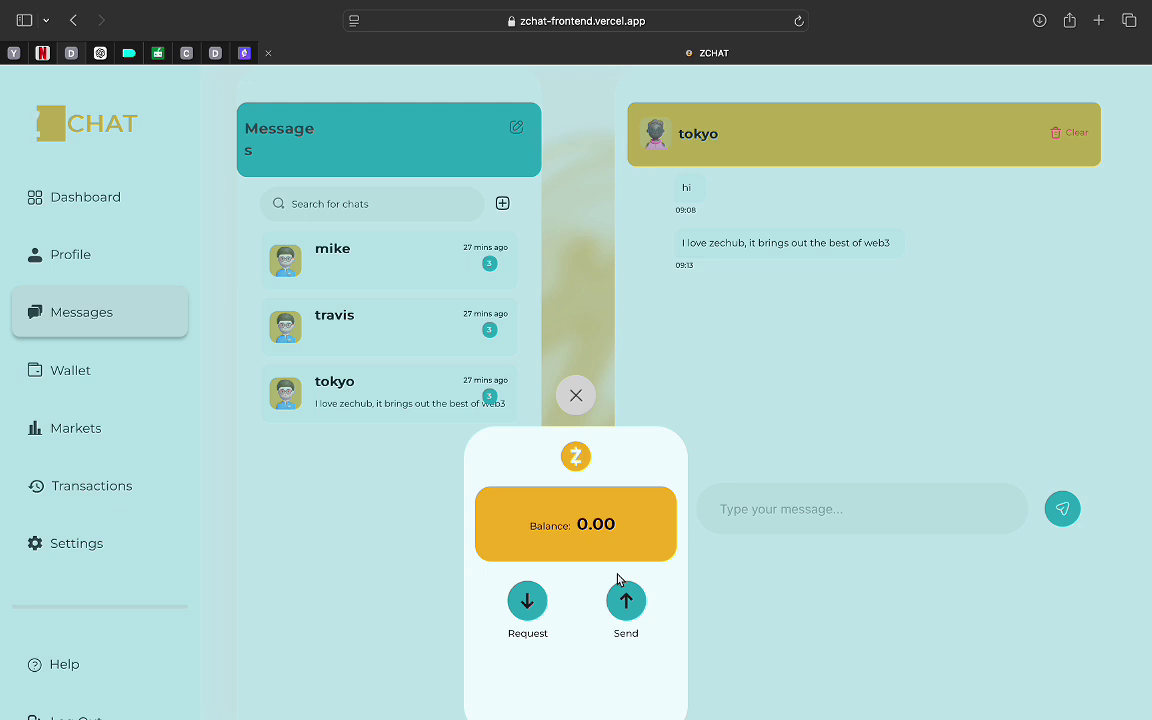
scroll(620, 560, "down", 3)
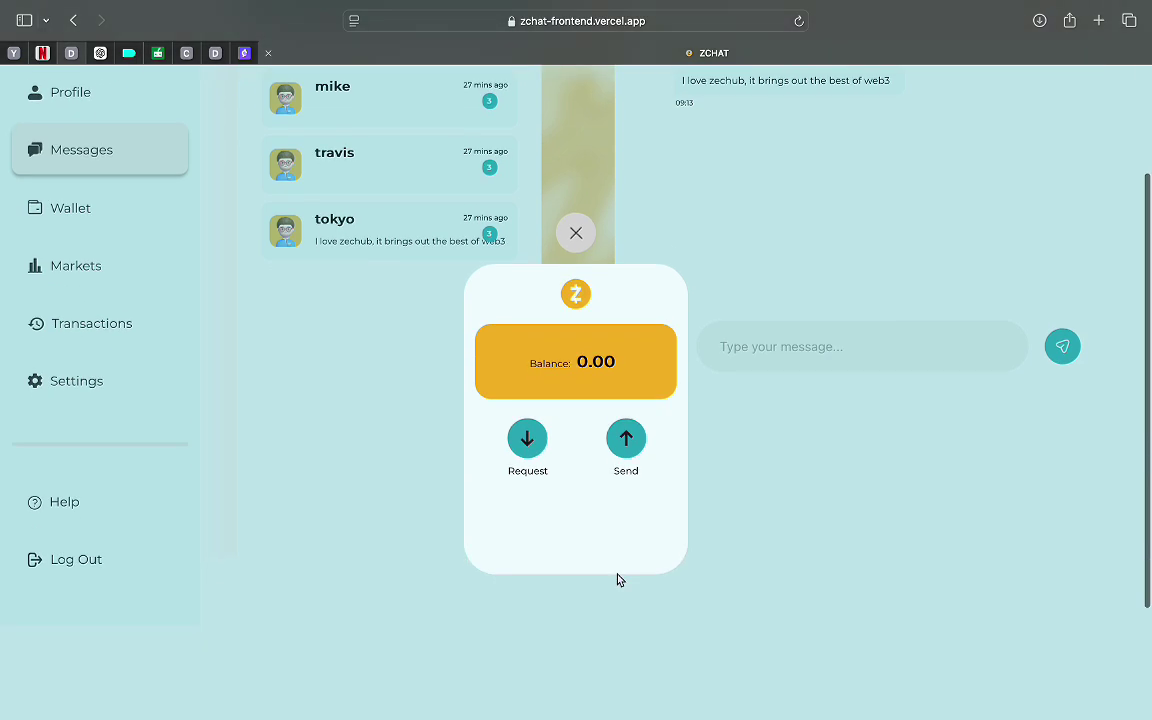
left_click(527, 468)
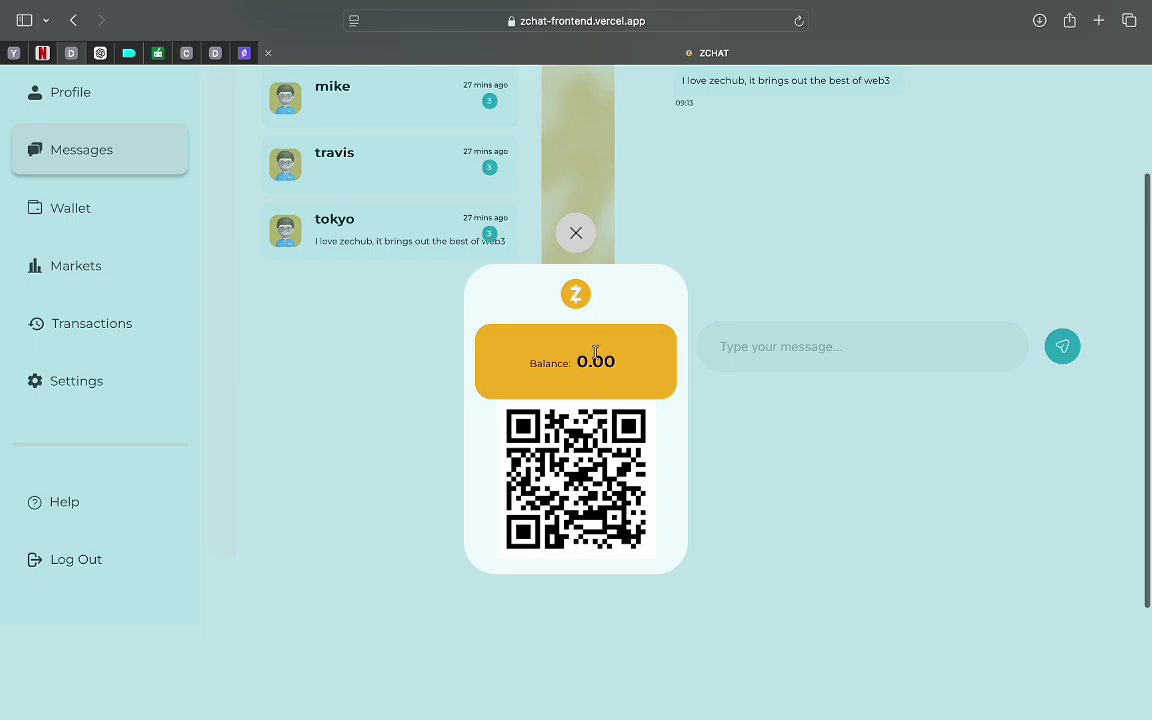
left_click(576, 232)
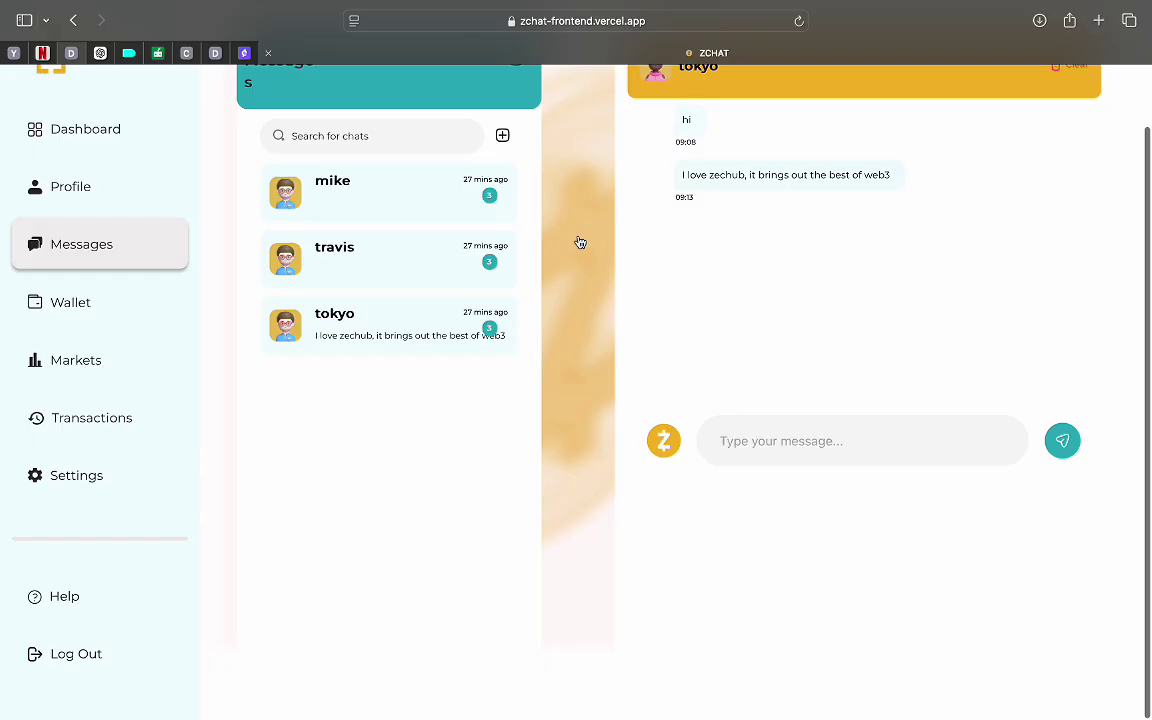
Step: Send tokyo 2.50 ZEC from the Z wallet and close the transaction screen
left_click(663, 440)
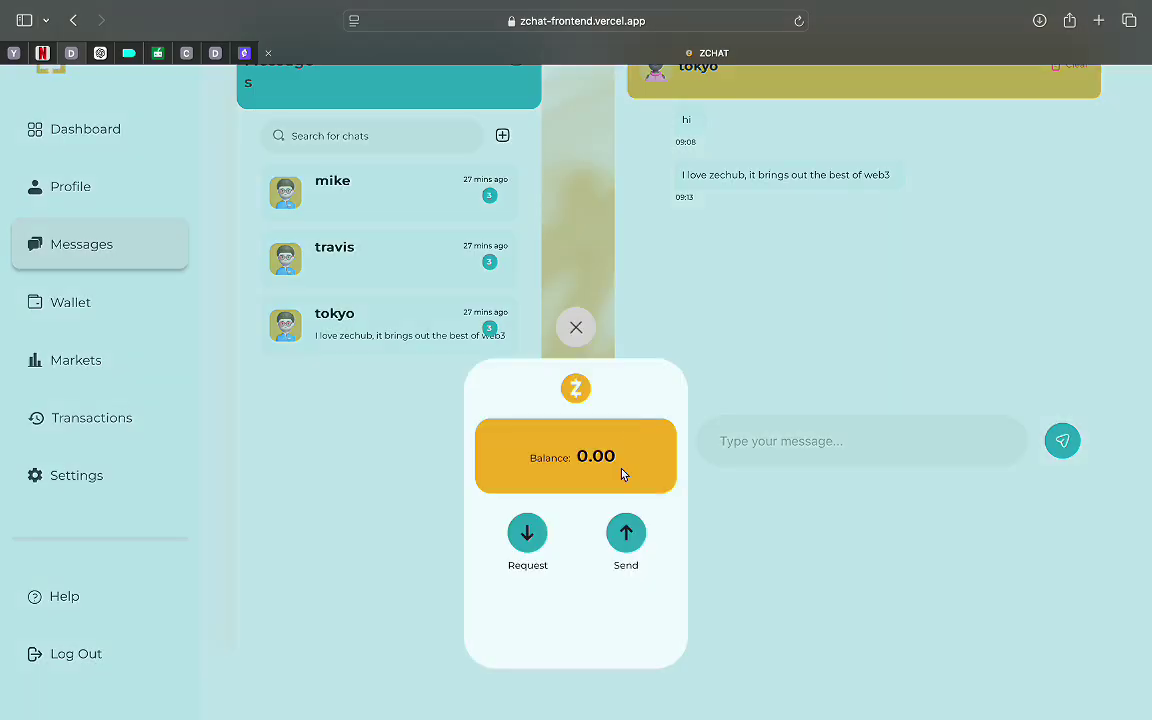
left_click(625, 532)
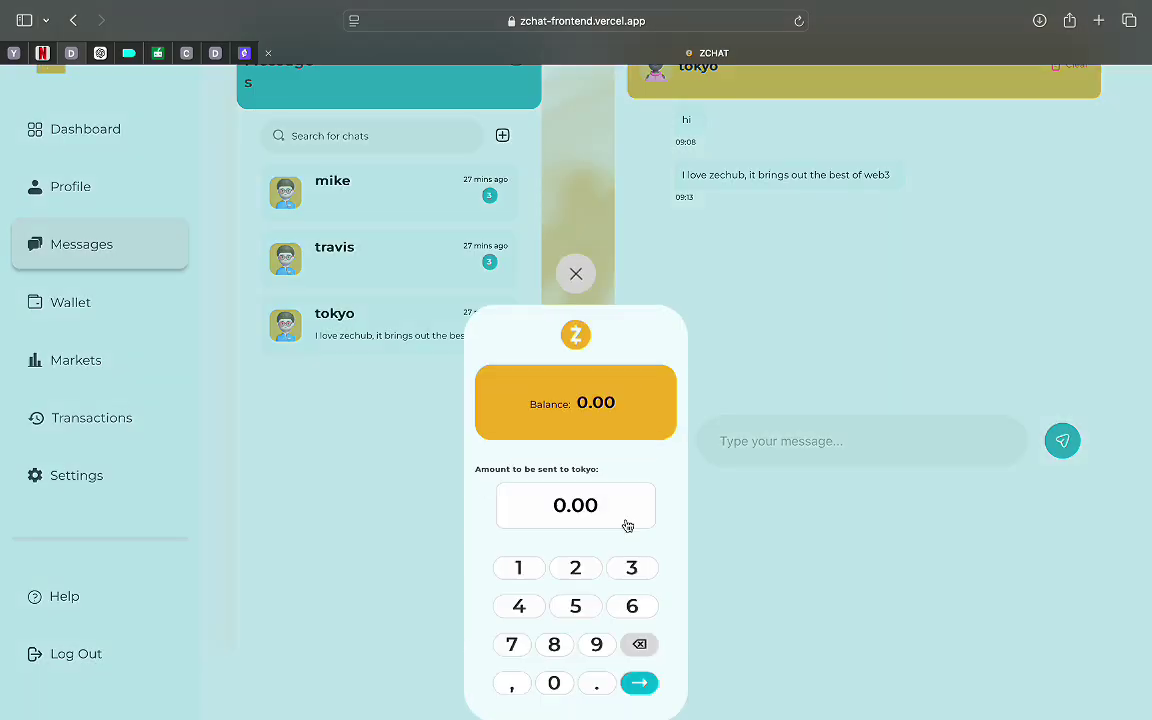
left_click(577, 568)
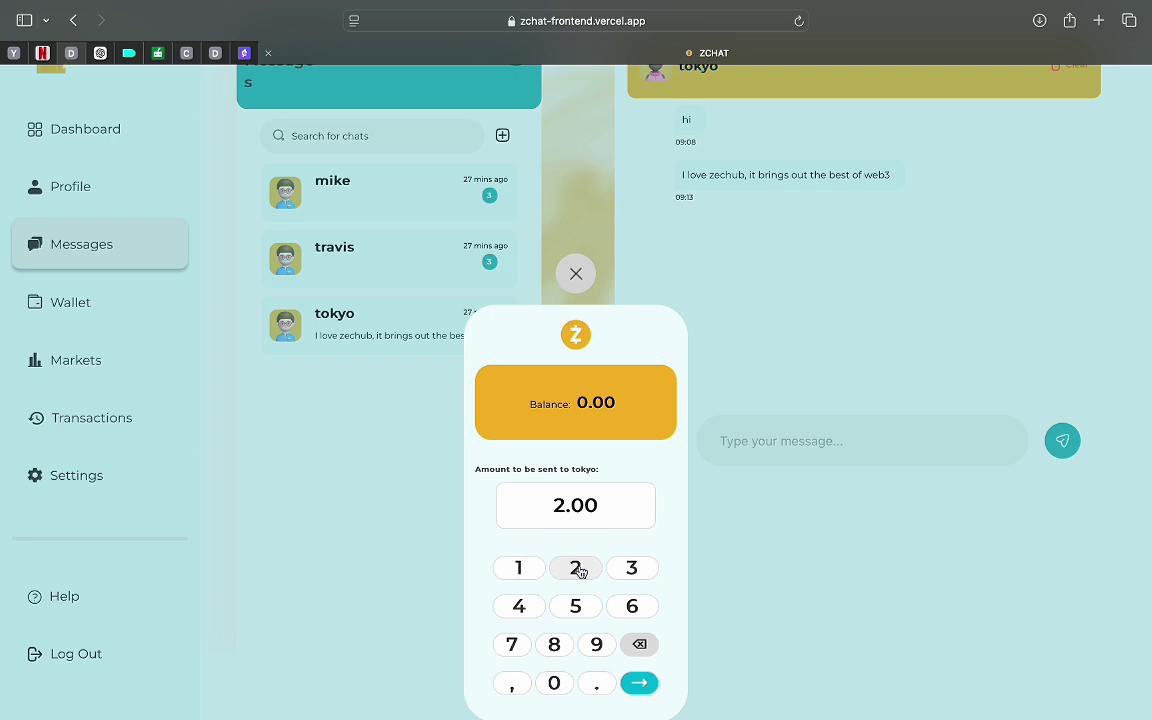
left_click(597, 684)
left_click(576, 606)
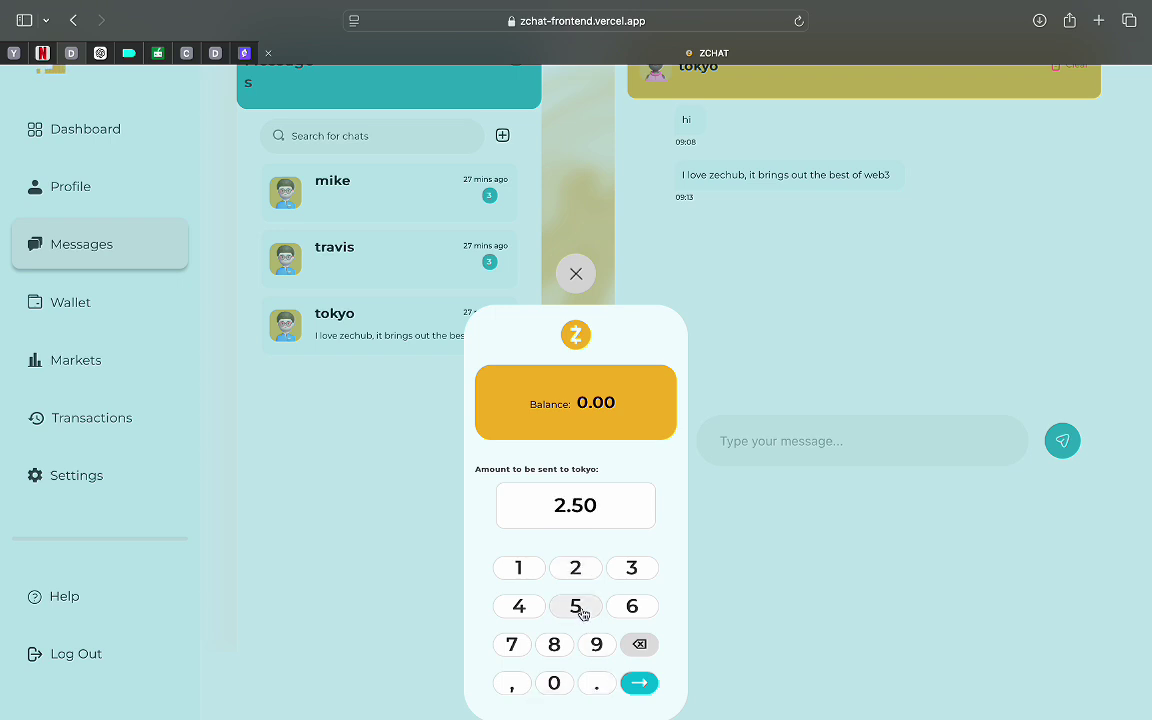
left_click(639, 682)
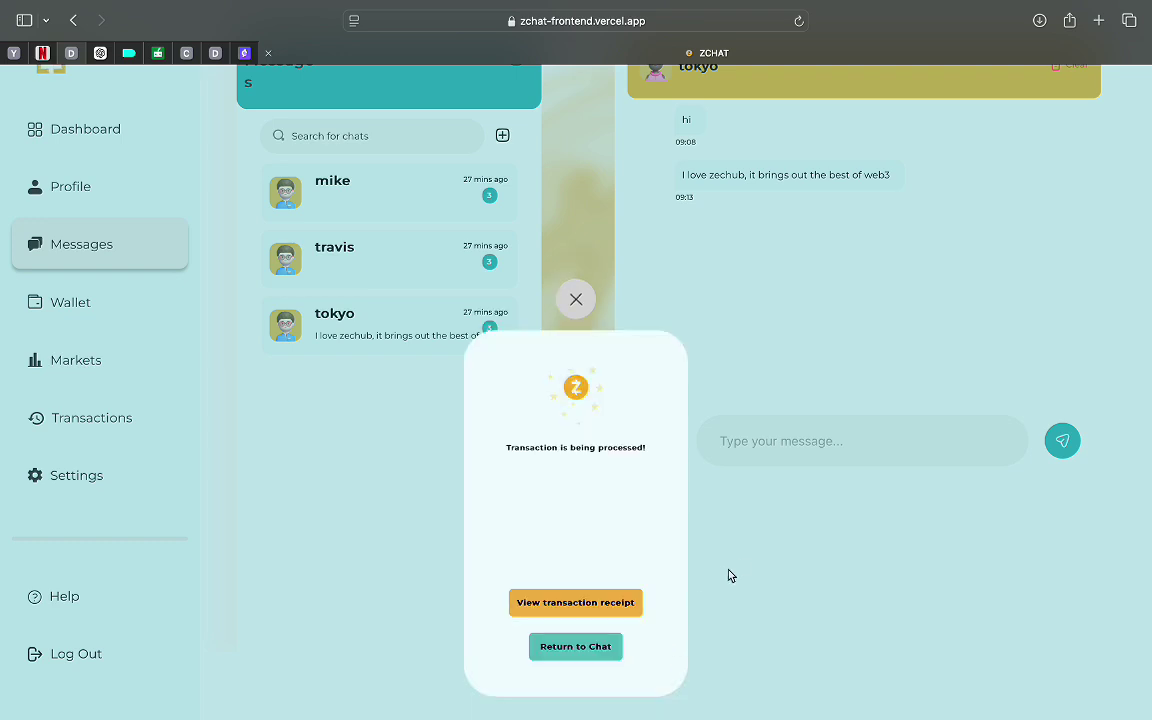
left_click(580, 304)
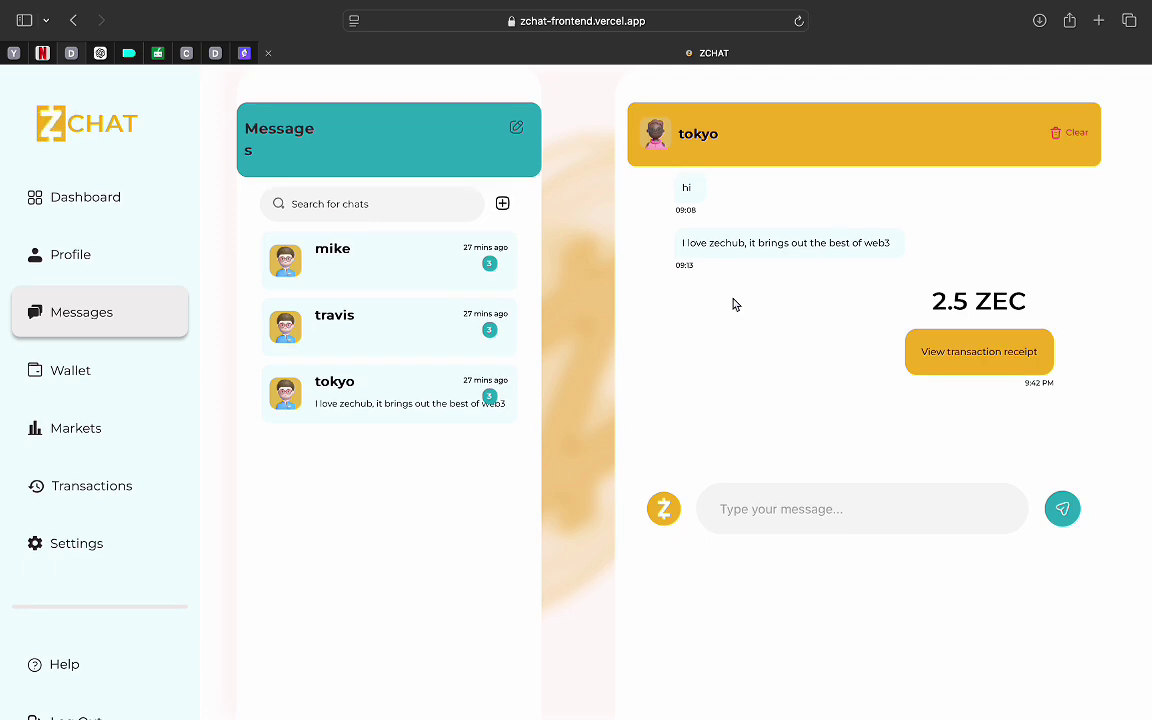
Step: Reload tokyo's session, open the admin chat and send 'thank you very much'
key("ctrl+Left")
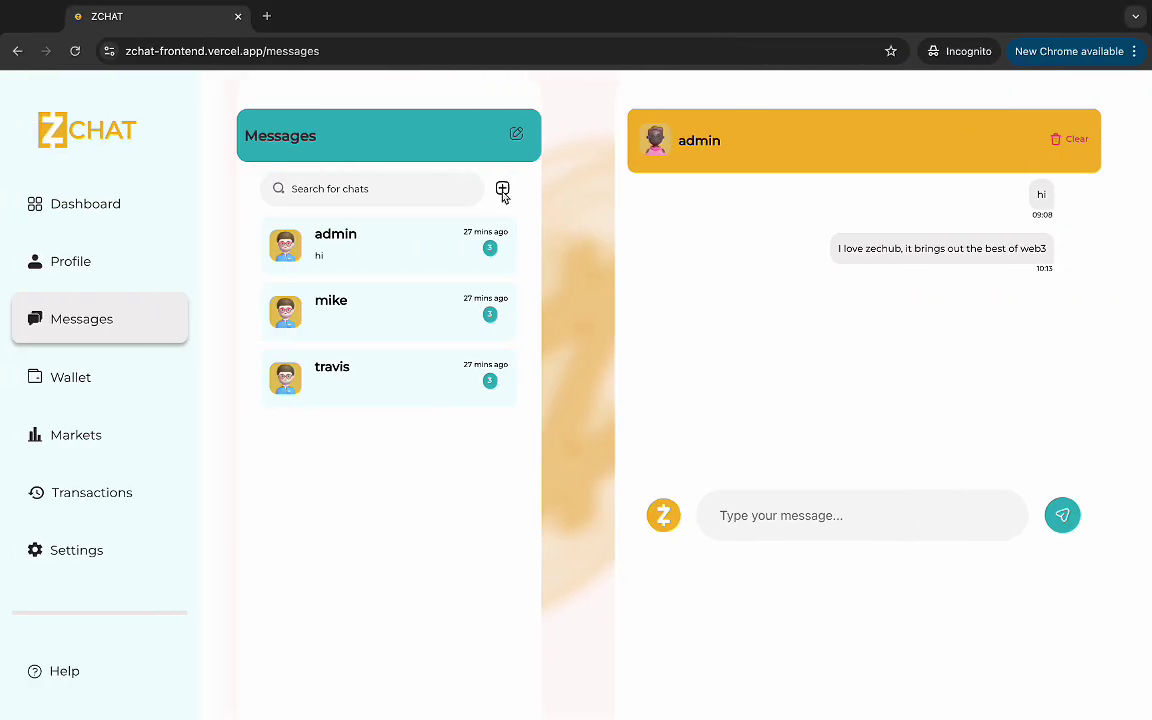
left_click(75, 51)
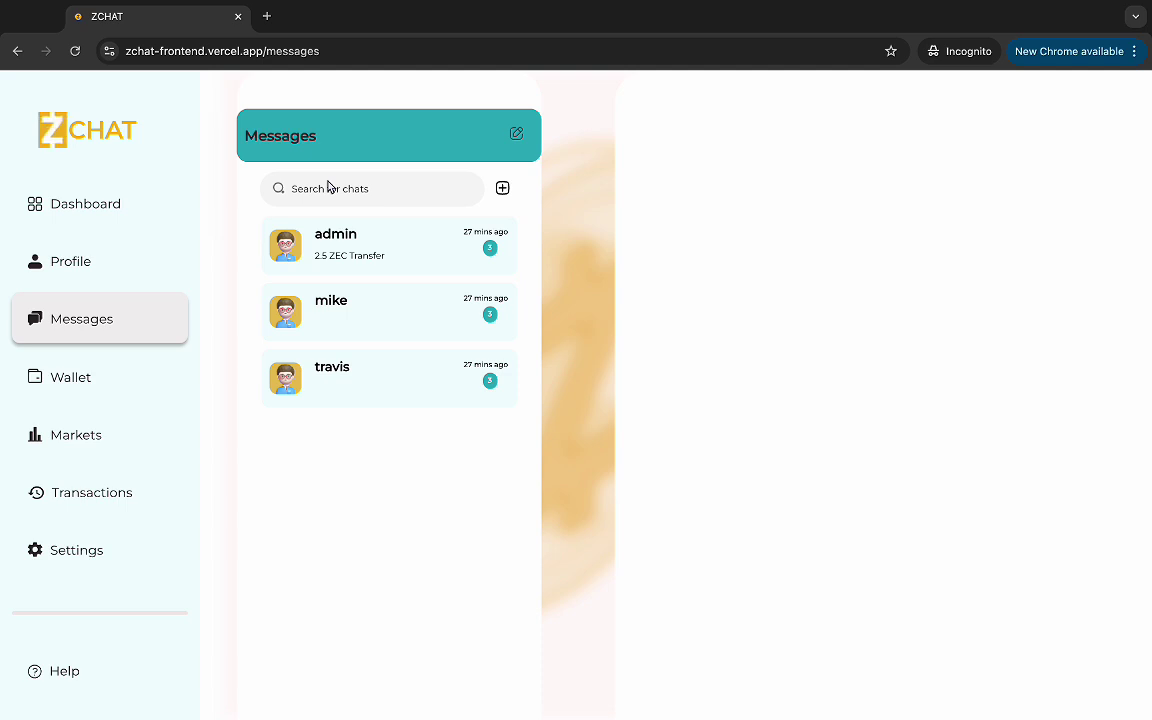
left_click(373, 244)
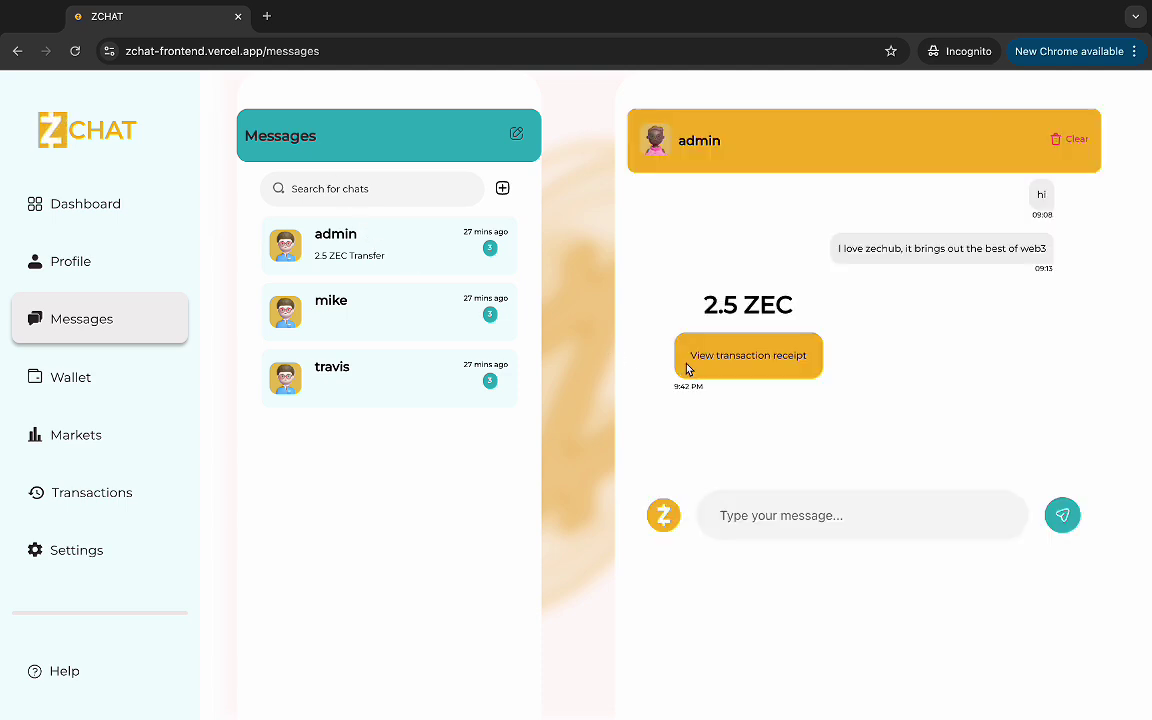
left_click(797, 507)
type("tha")
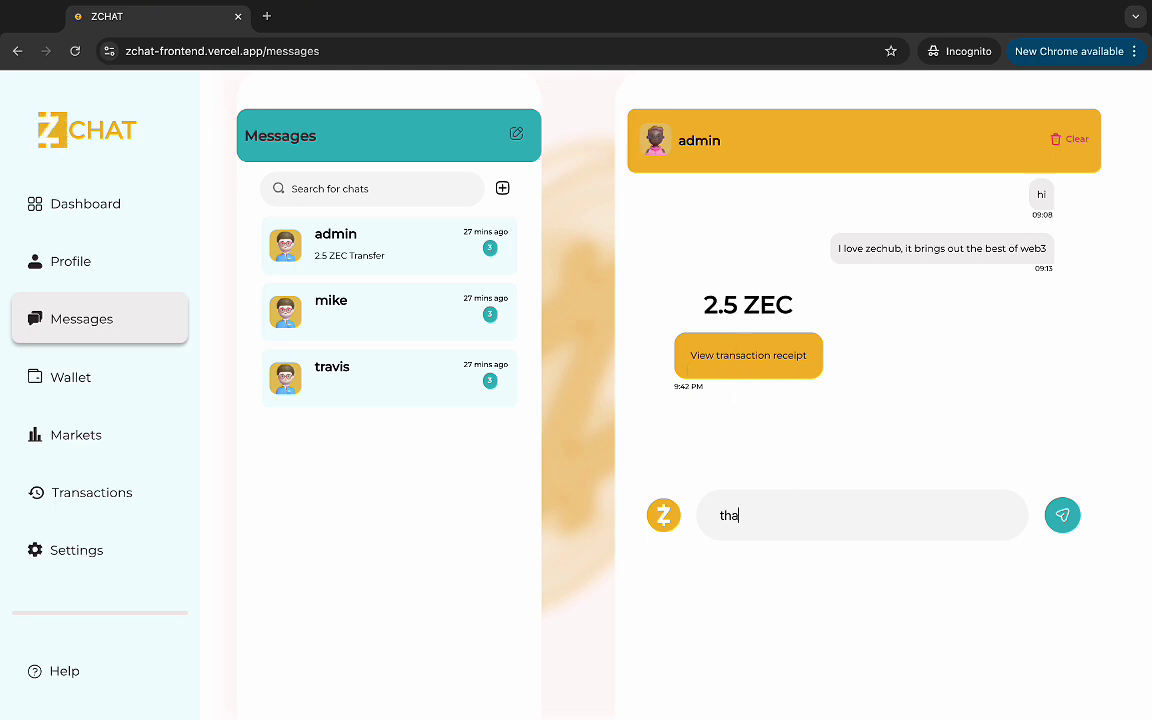
type("nk you very much")
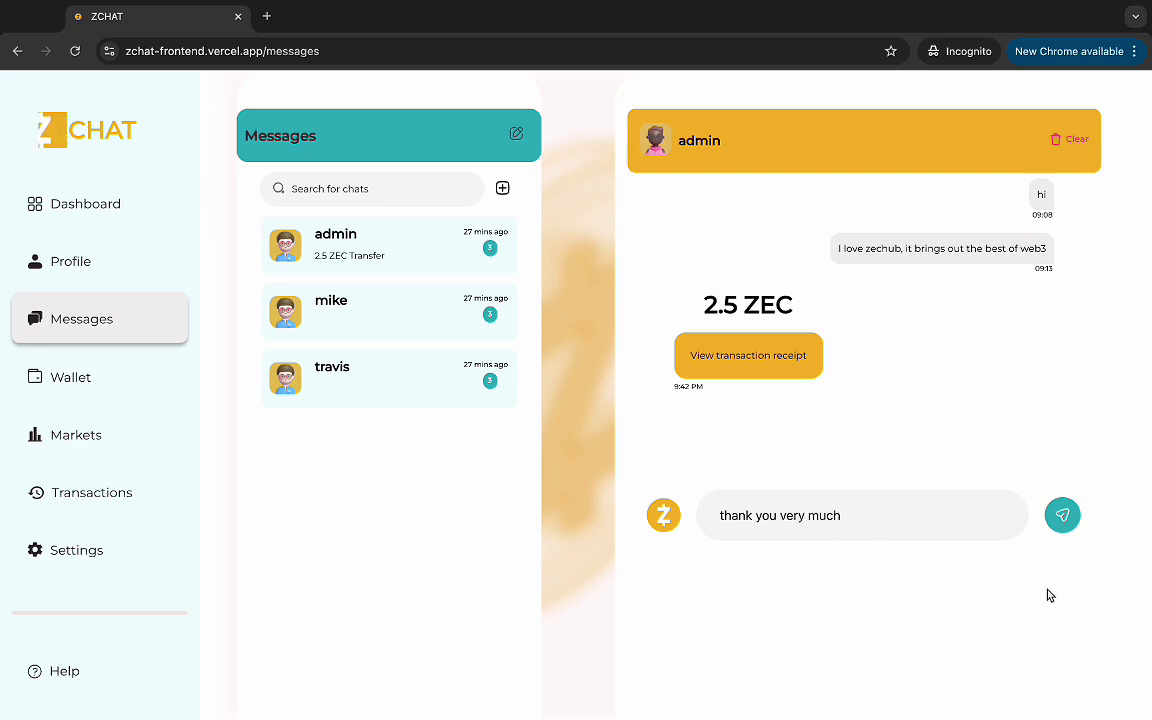
left_click(1062, 516)
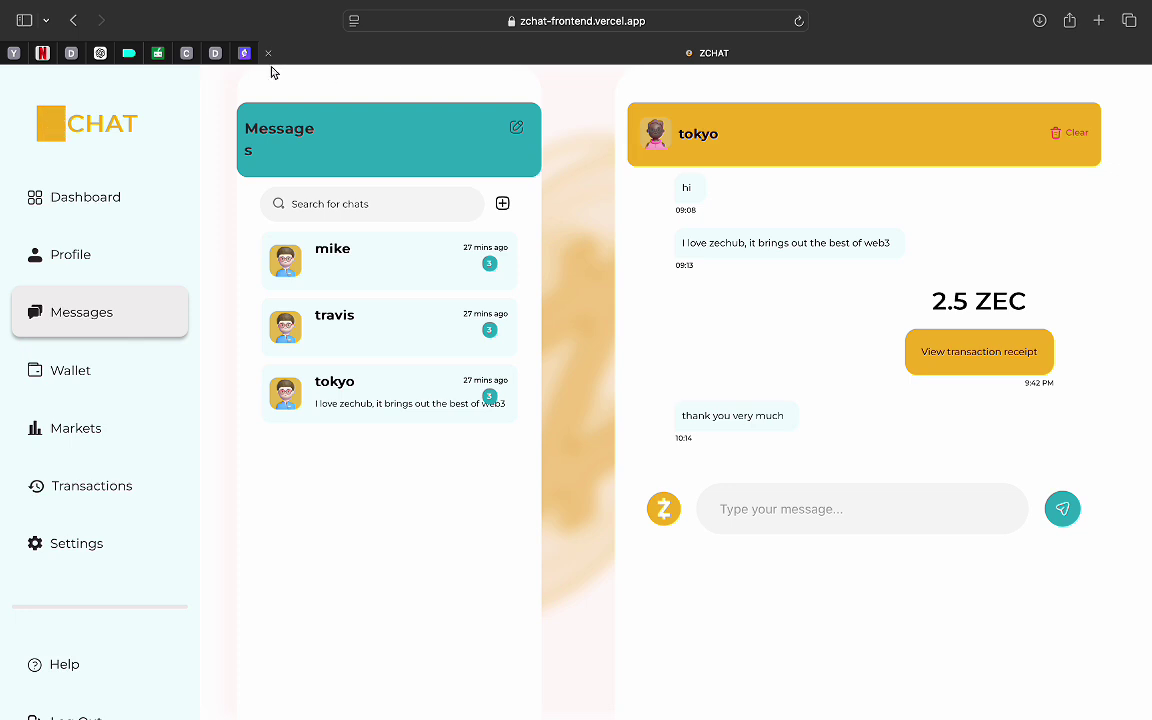
Step: Reload admin's page and open tokyo's chat to see the thank-you below the 2.5 ZEC receipt
left_click(799, 21)
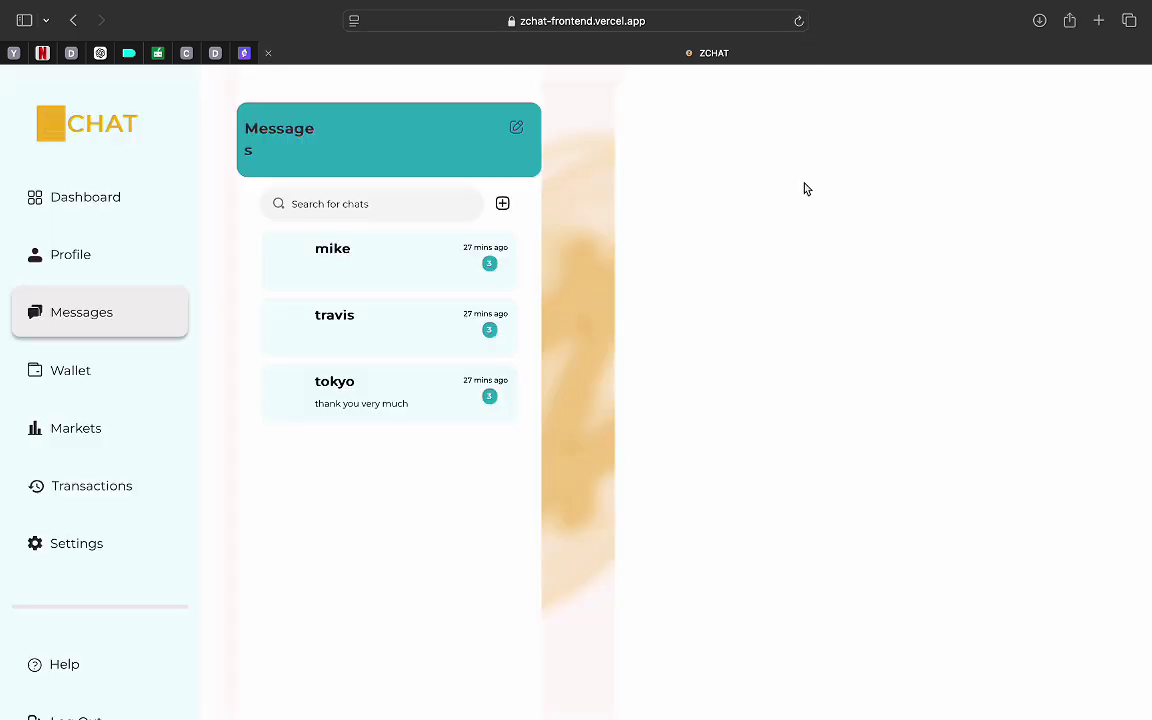
left_click(458, 390)
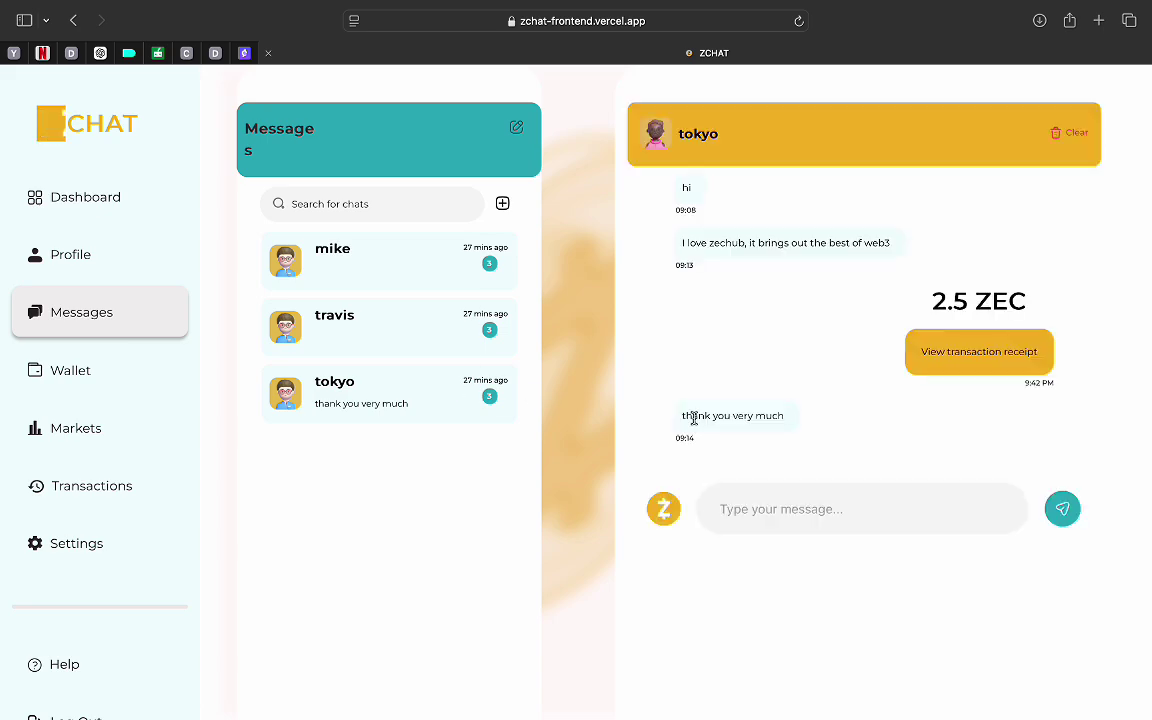
scroll(693, 418, "down", 2)
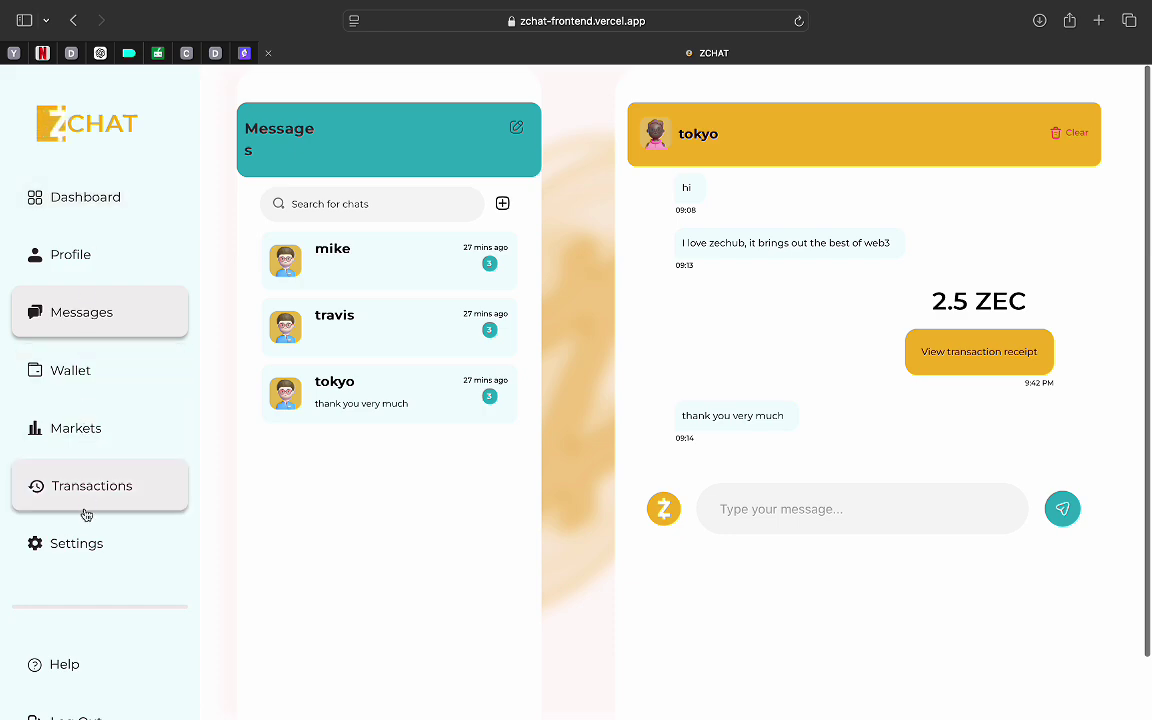
scroll(67, 630, "down", 2)
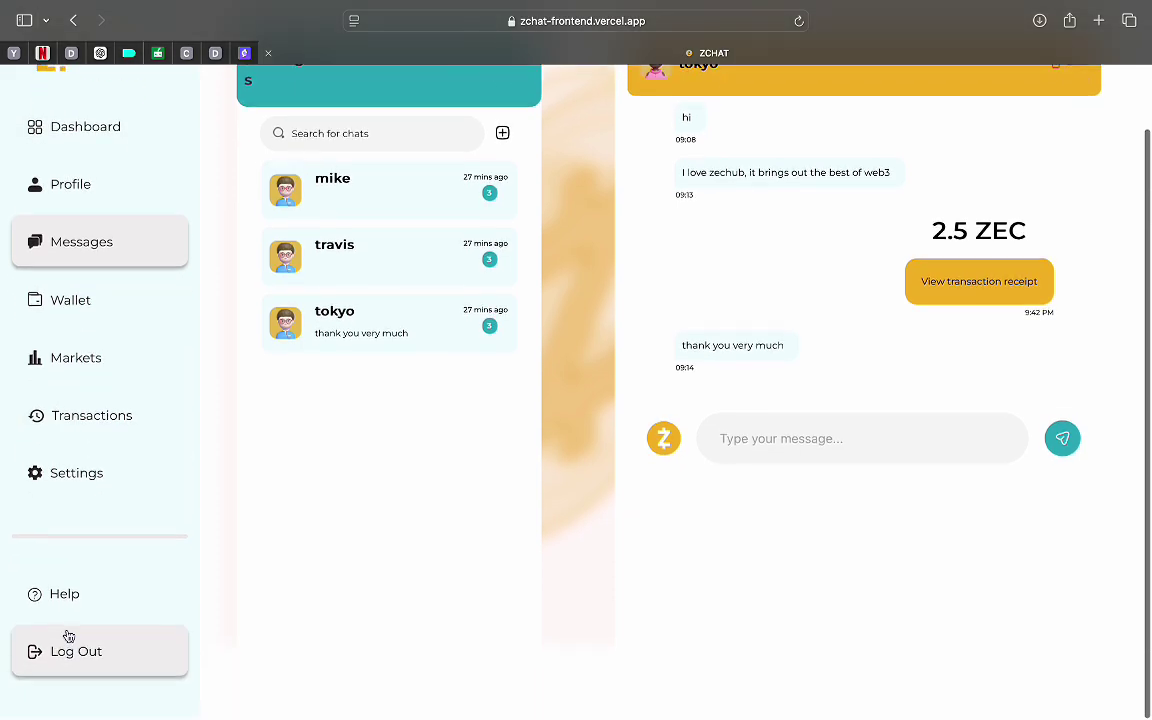
scroll(67, 633, "up", 2)
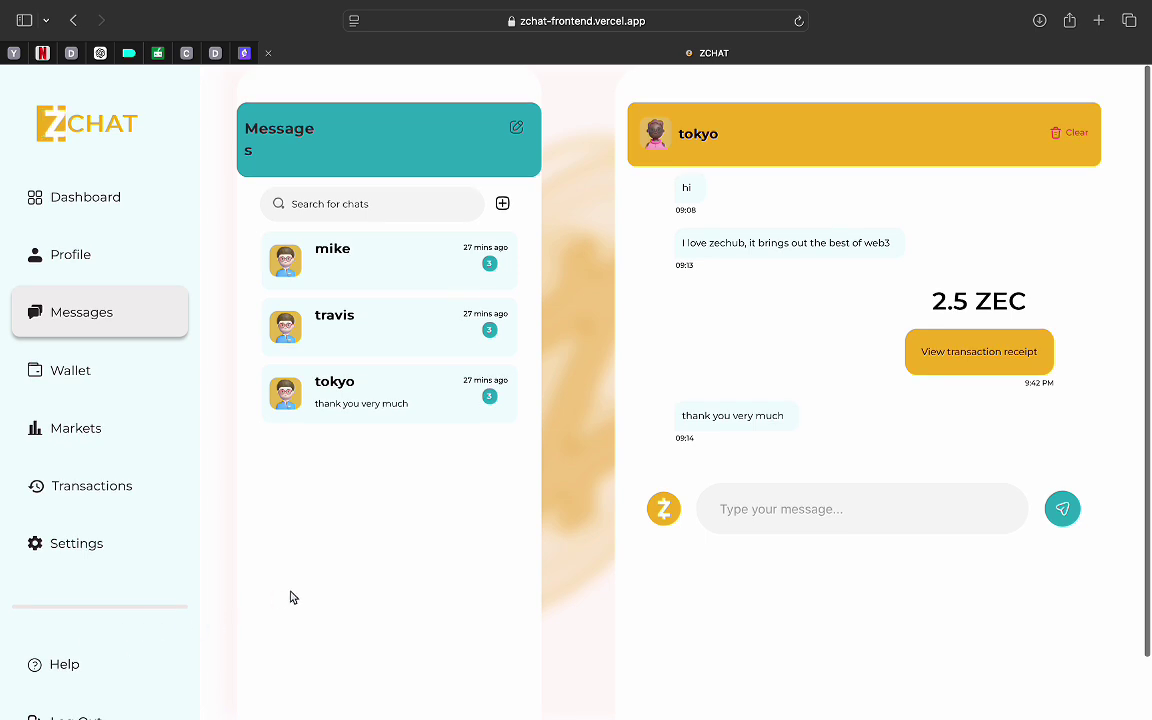